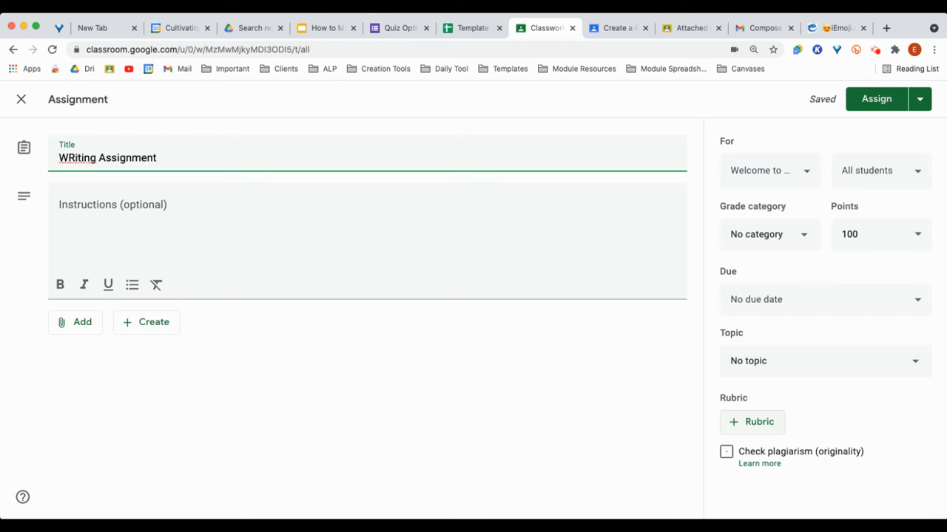
# Create a new rubric for the assignment, with the points sorted in descending order.
pyautogui.click(756, 421)
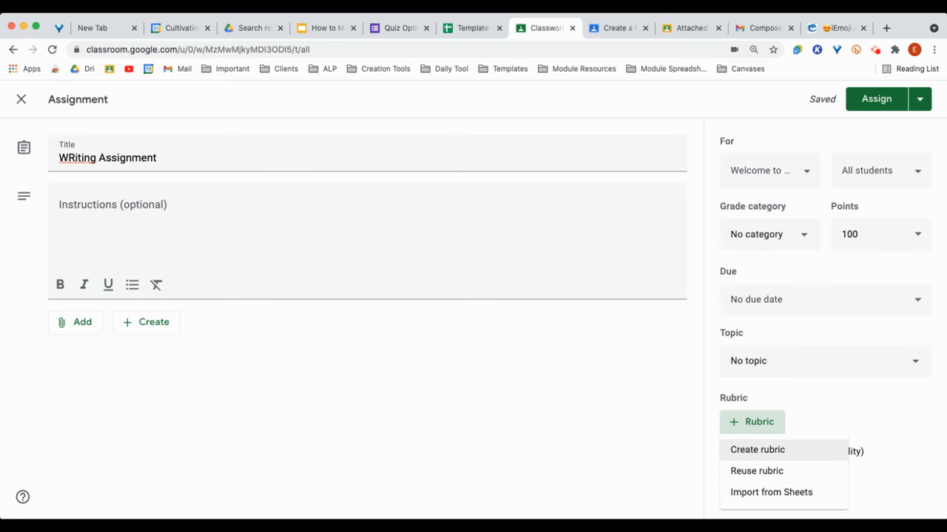
pyautogui.click(757, 450)
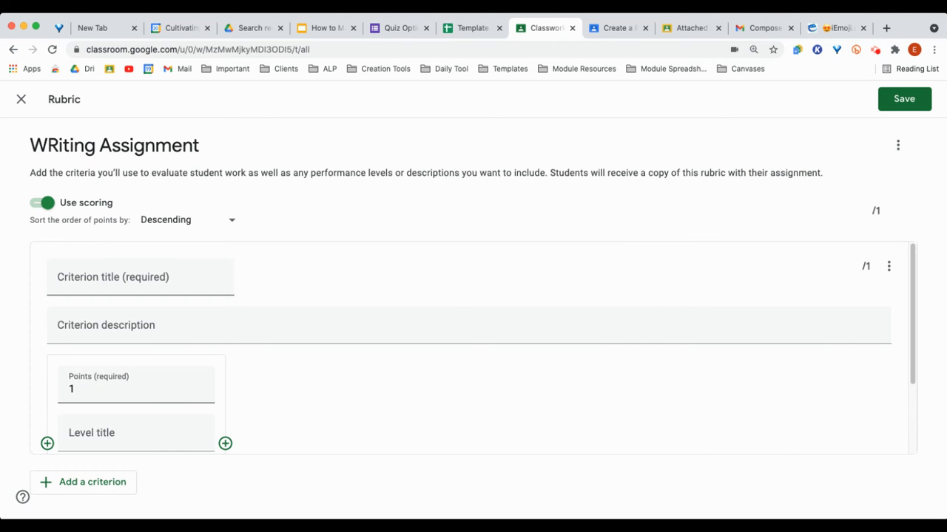
pyautogui.moveTo(31, 174); pyautogui.dragTo(834, 174)
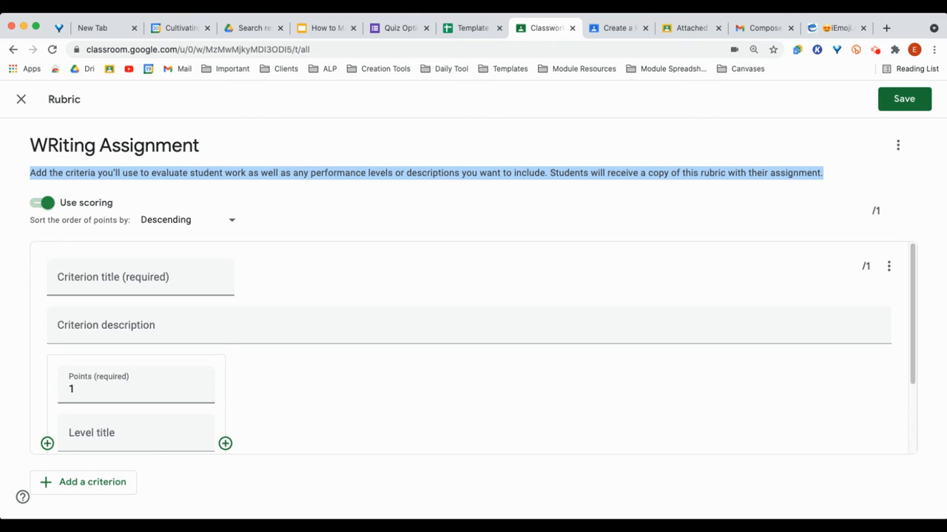
pyautogui.click(430, 208)
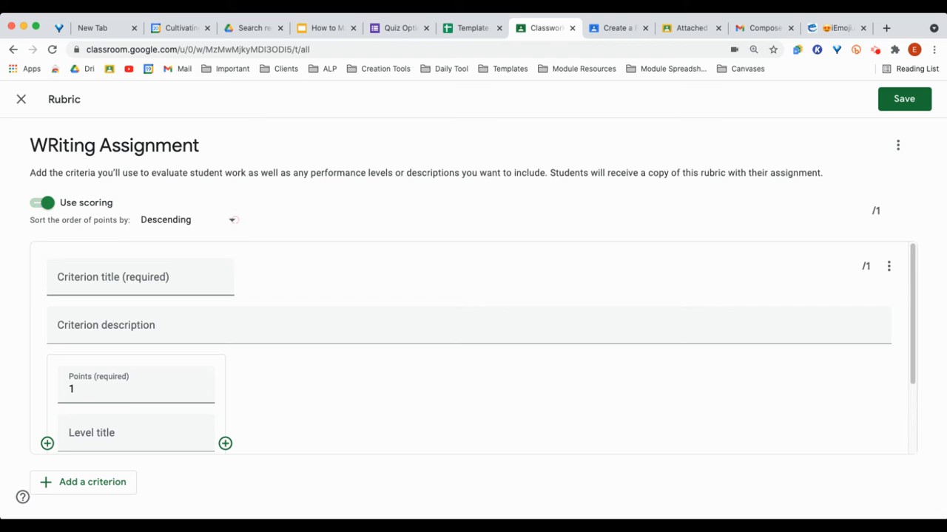
pyautogui.click(233, 220)
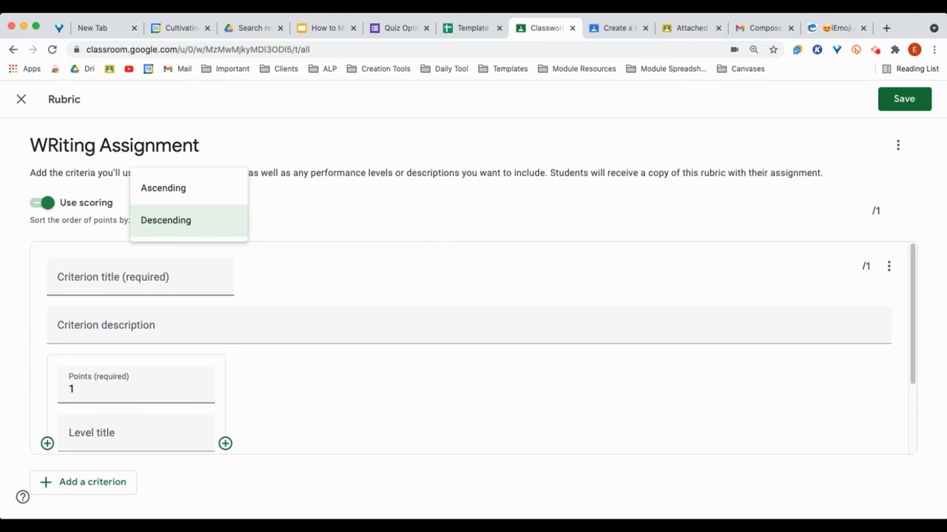
pyautogui.click(185, 221)
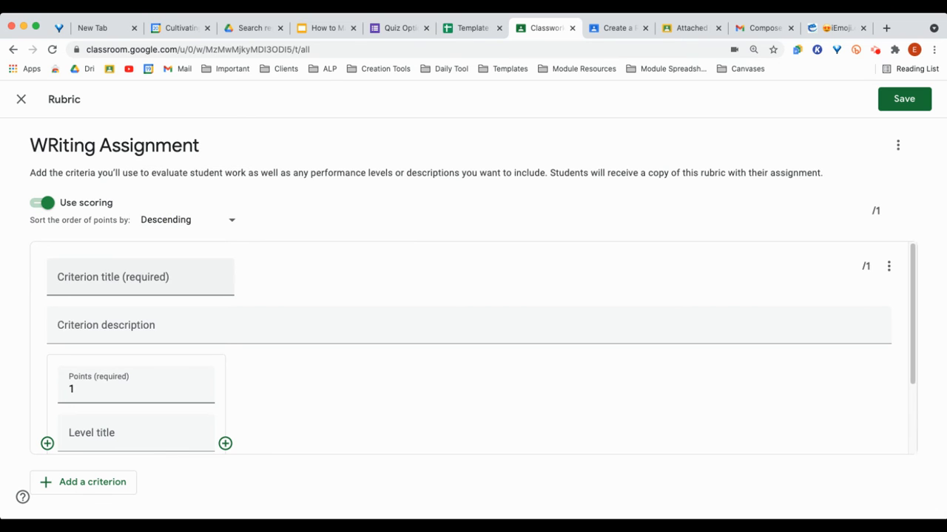
# Title the first criterion "Organization" and enter two placeholder dash lines as its description.
pyautogui.click(97, 279)
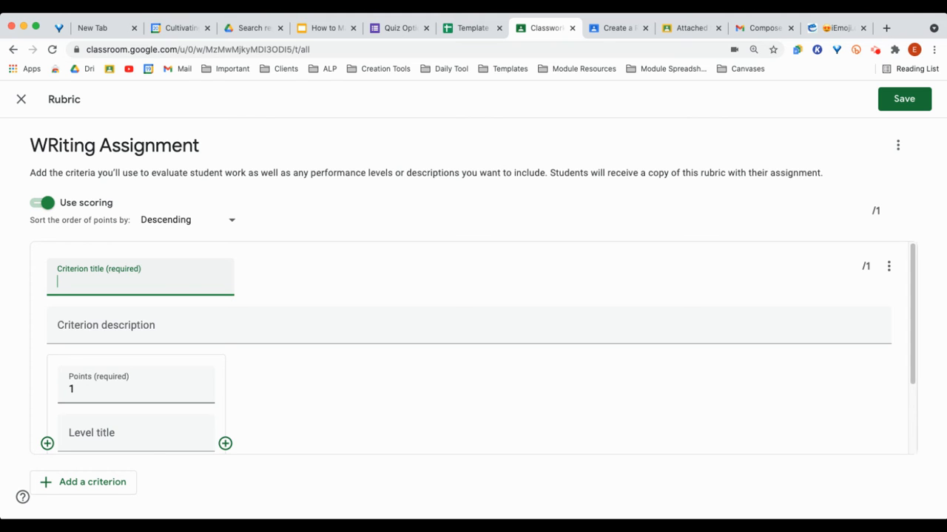
pyautogui.write('Organization')
pyautogui.click(118, 325)
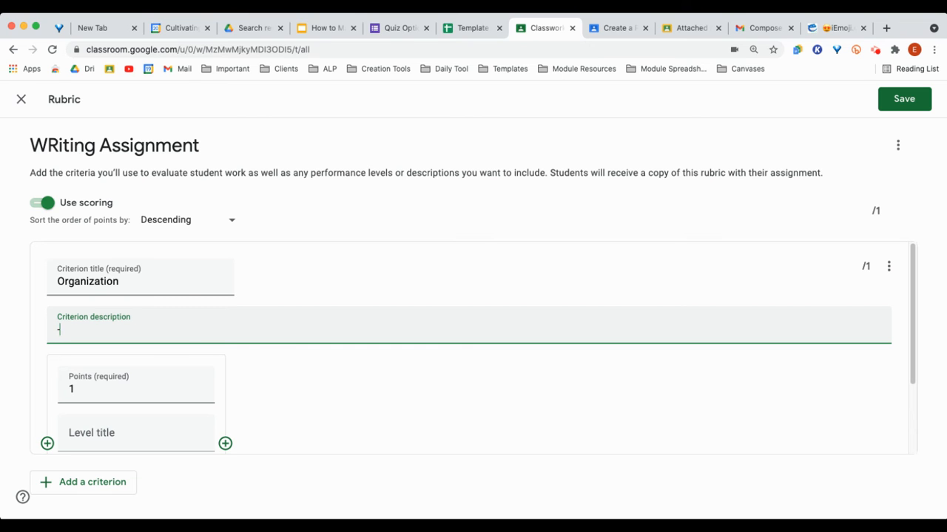
pyautogui.press('Return')
pyautogui.write('-')
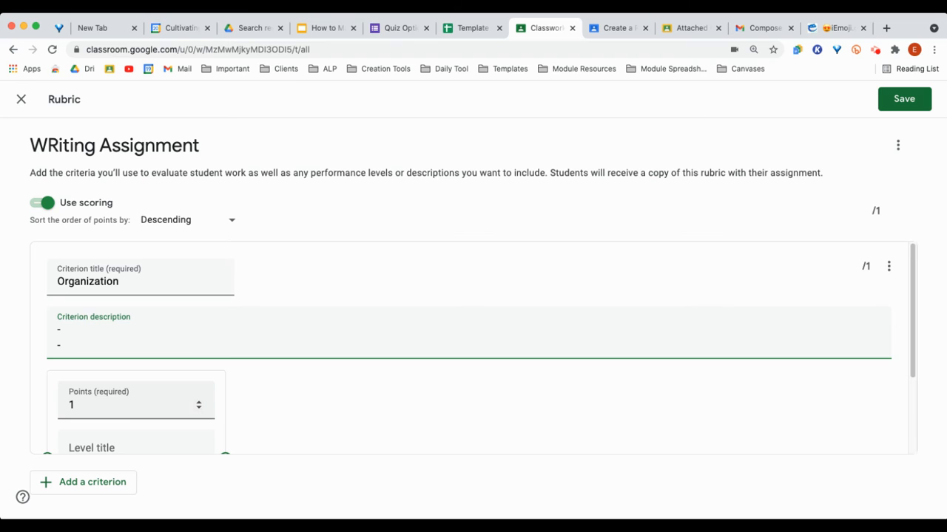
# Set the Organization criterion's first level to 6 points and title it "Exceeds".
pyautogui.click(116, 403)
pyautogui.scroll(-2, 116, 403)
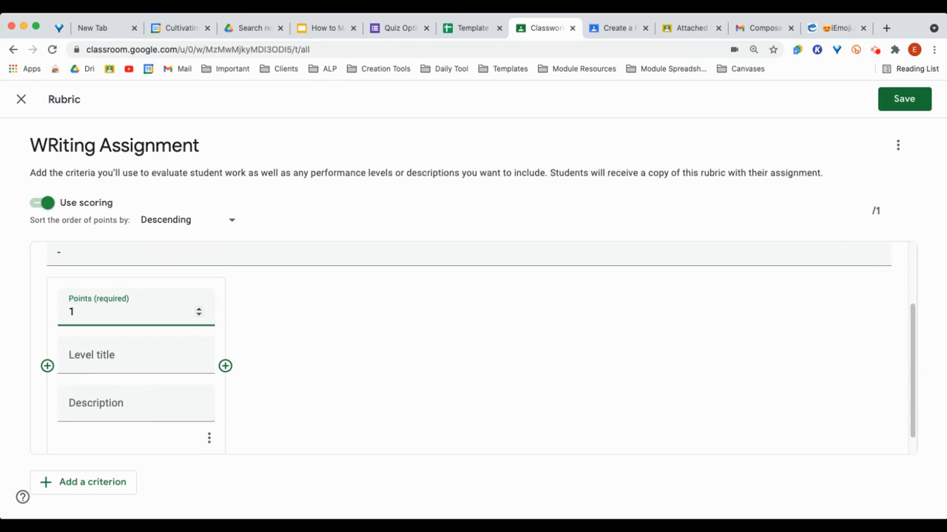
pyautogui.doubleClick(61, 311)
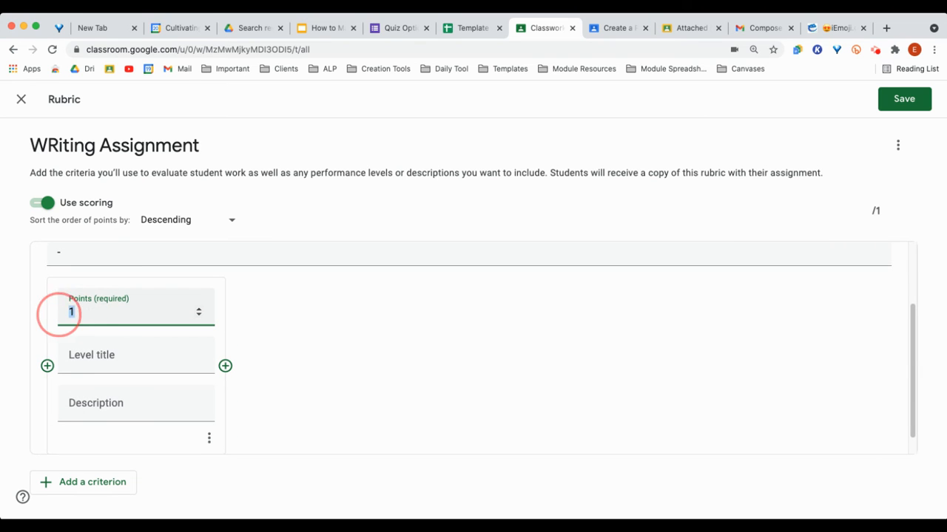
pyautogui.write('6')
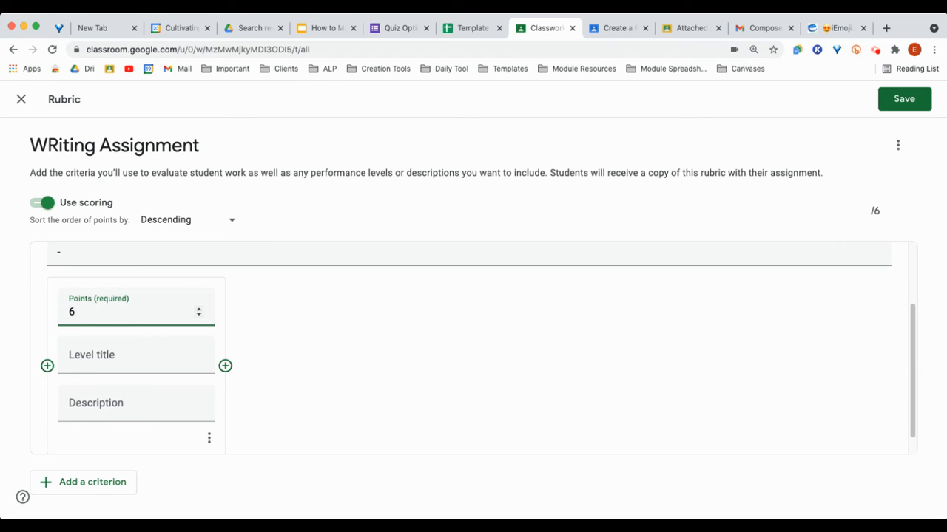
pyautogui.click(80, 357)
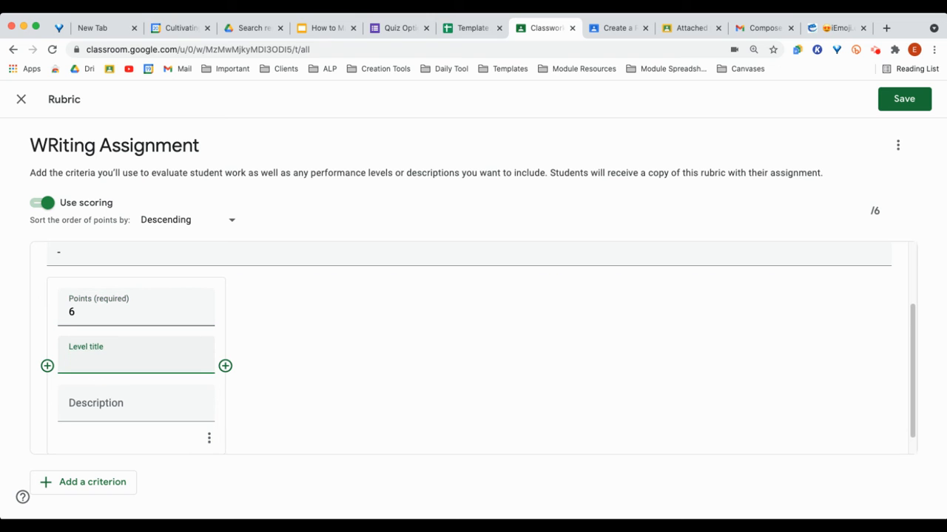
pyautogui.write('Exceeds')
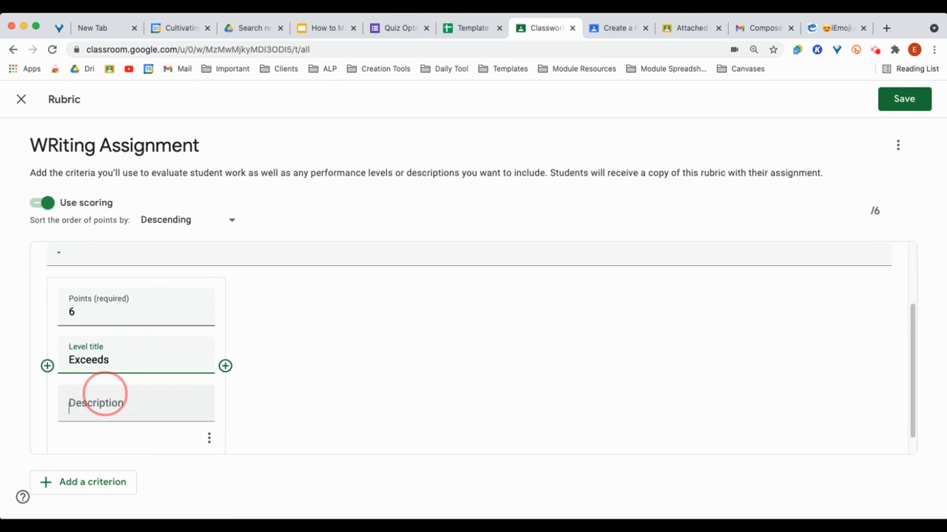
# Fill the Exceeds level's description with four placeholder dashes, each on its own line.
pyautogui.click(84, 405)
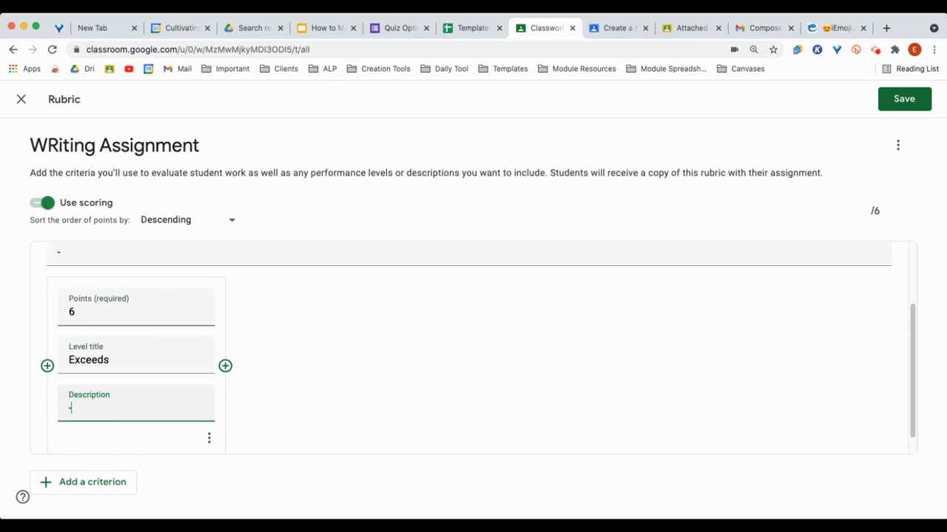
pyautogui.write('-')
pyautogui.press('Return')
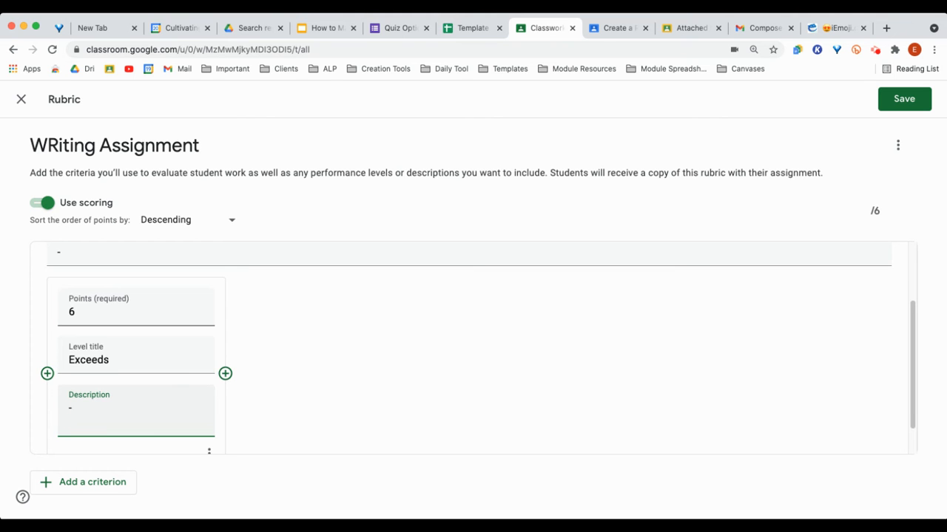
pyautogui.write('-')
pyautogui.press('Return')
pyautogui.write('-')
pyautogui.press('Return')
pyautogui.write('-')
pyautogui.press('Return')
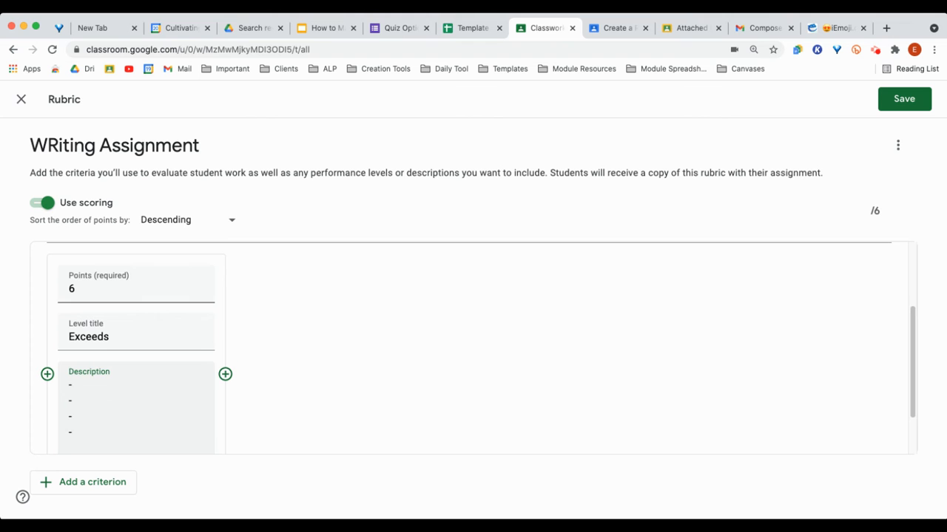
# Add a second level after Exceeds, worth 4 points and titled "Meets".
pyautogui.scroll(3, 474, 348)
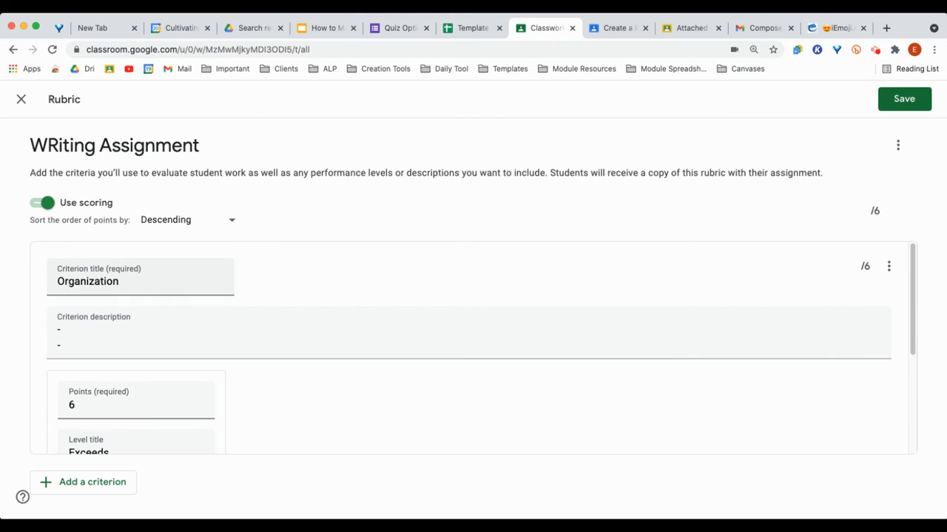
pyautogui.scroll(-3, 474, 347)
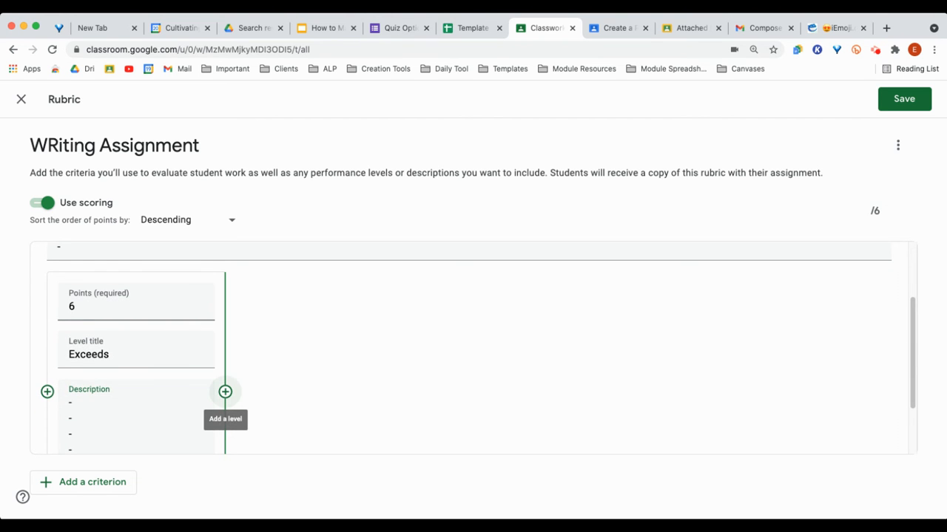
pyautogui.click(225, 392)
pyautogui.write('4')
pyautogui.click(289, 319)
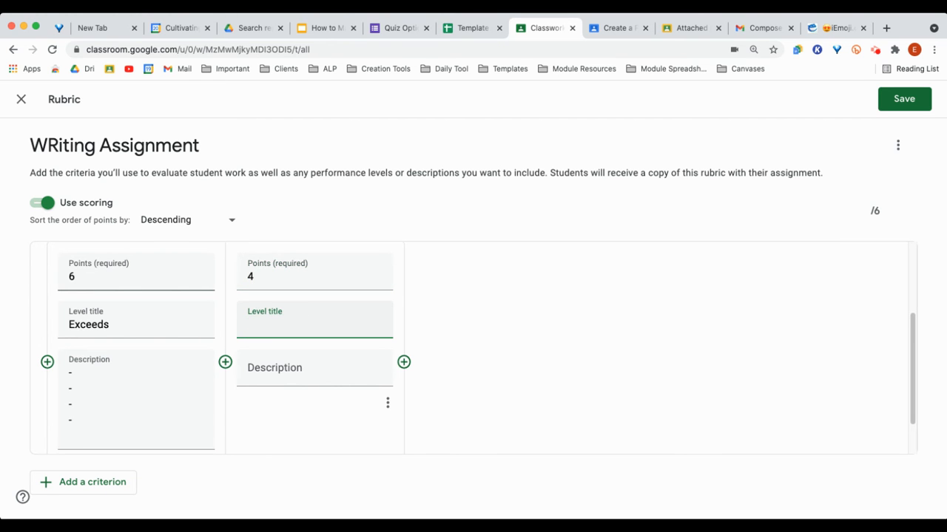
pyautogui.write('Meets')
# Fill the Meets level's description with five placeholder dashes, each on its own line.
pyautogui.press('Tab')
pyautogui.write('-')
pyautogui.press('Return')
pyautogui.write('-')
pyautogui.press('Return')
pyautogui.write('- -')
pyautogui.press('Return')
pyautogui.write('-')
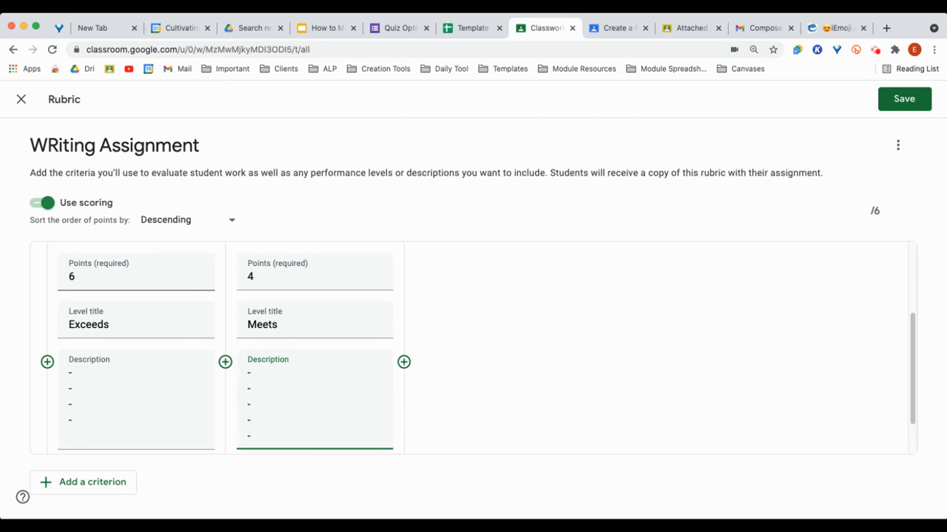
# Add a third level after Meets, worth 2 points and titled "Developing".
pyautogui.click(403, 362)
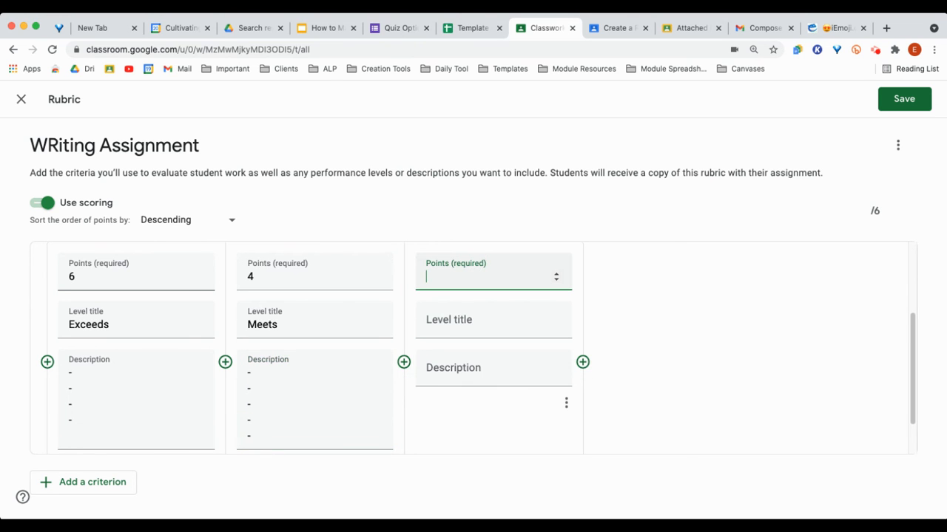
pyautogui.write('2')
pyautogui.press('Tab')
pyautogui.write('Devel')
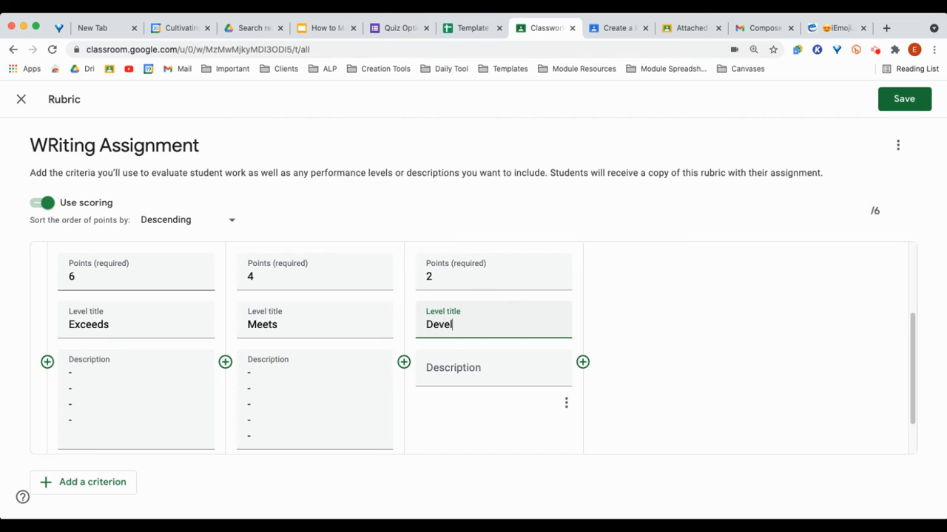
pyautogui.write('oping')
# Fill the Developing level's description with five placeholder dashes, each on its own line.
pyautogui.press('Tab')
pyautogui.write('-')
pyautogui.press('Return')
pyautogui.write('-')
pyautogui.press('Return')
pyautogui.write('-')
pyautogui.press('Return')
pyautogui.write('-')
pyautogui.press('Return')
pyautogui.write('-')
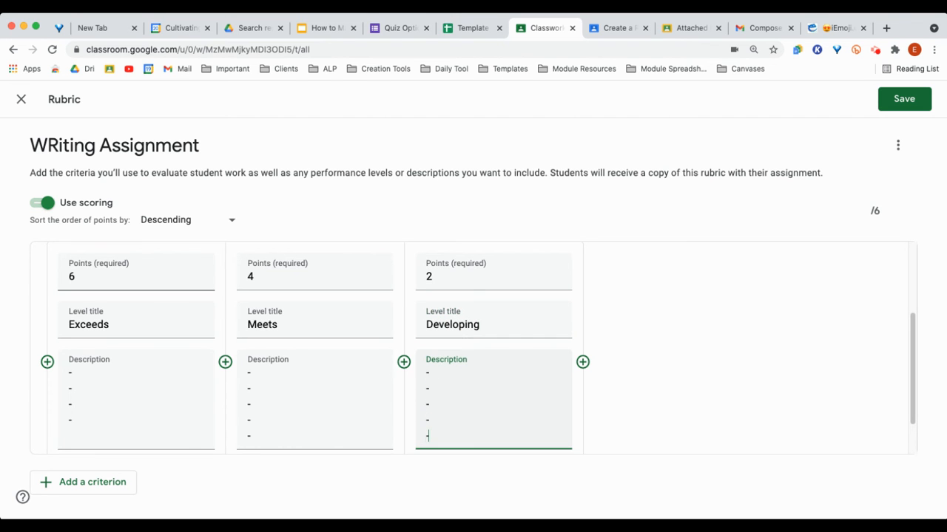
# Add a fourth level after Developing, worth 1 point and titled "Beginner".
pyautogui.click(583, 362)
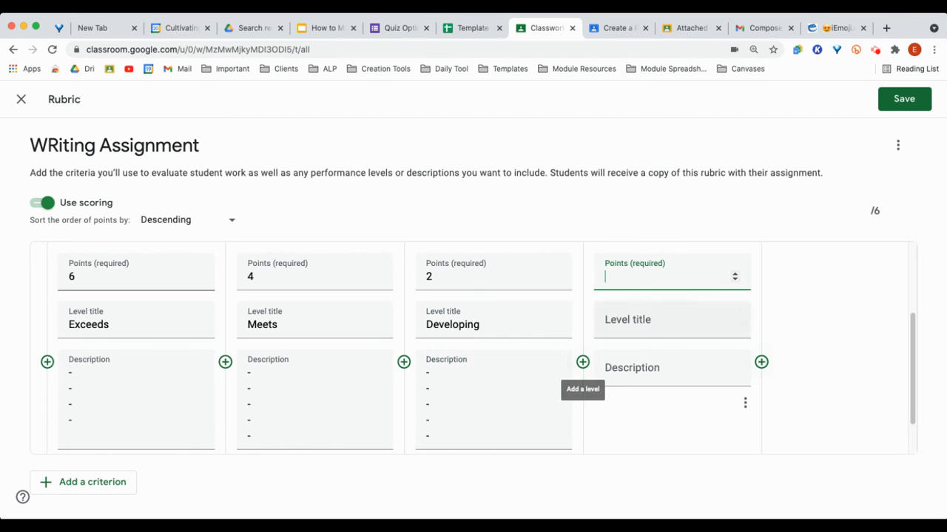
pyautogui.write('1')
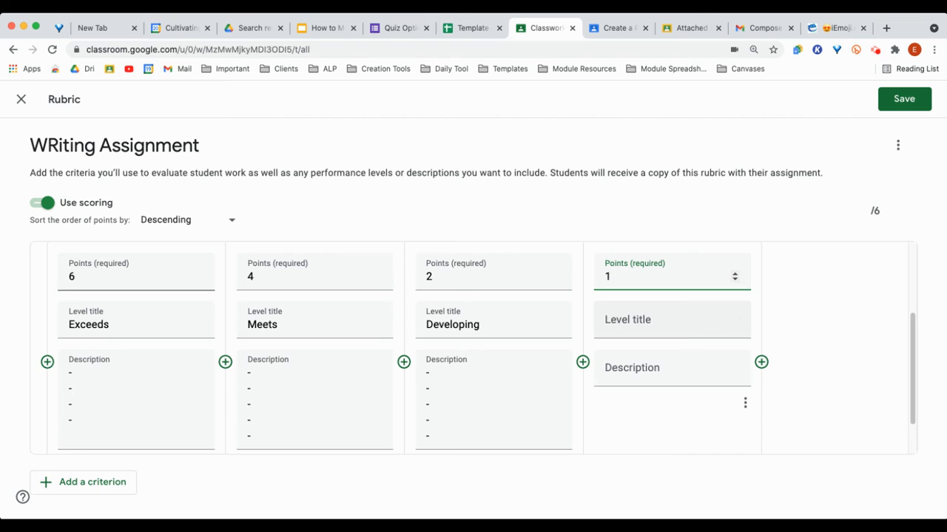
pyautogui.press('Tab')
pyautogui.write('B')
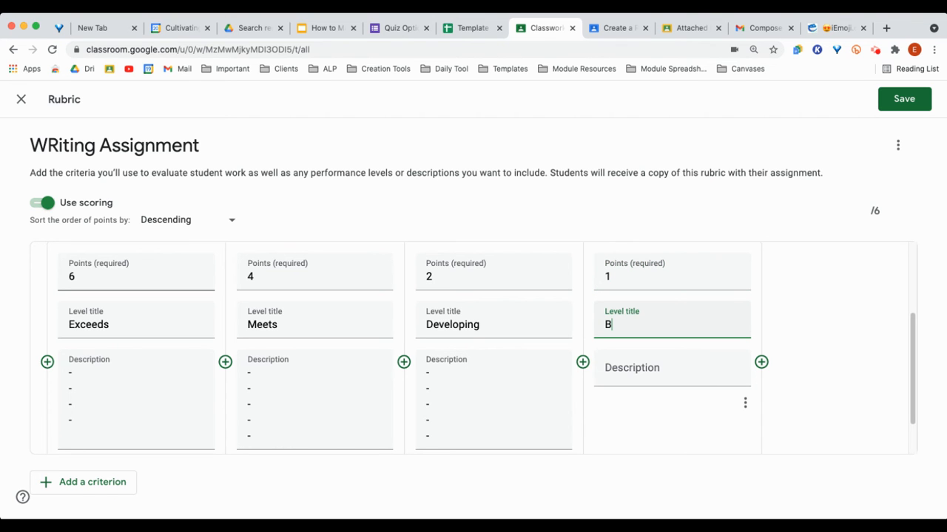
pyautogui.write('eginner')
# Fill the Beginner level's description with five placeholder dashes, each on its own line.
pyautogui.press('Tab')
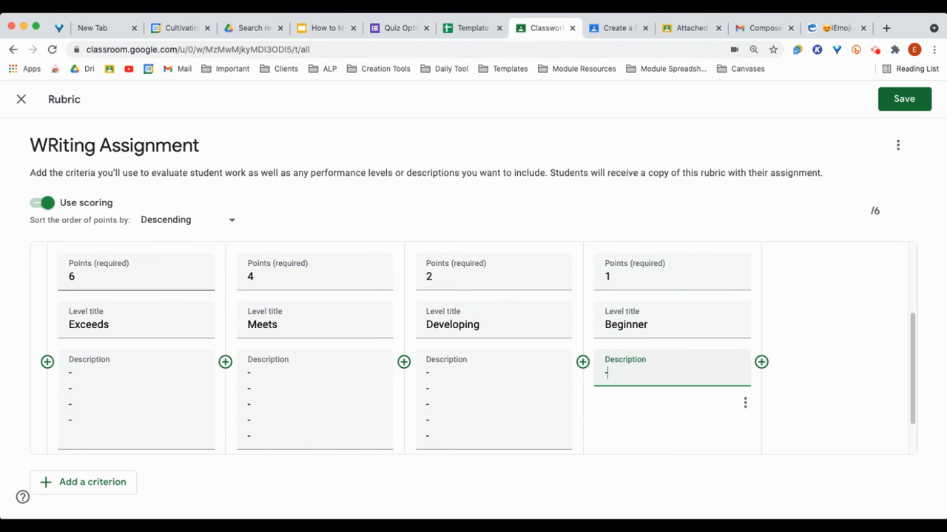
pyautogui.write('-')
pyautogui.press('Return')
pyautogui.write('-')
pyautogui.press('Return')
pyautogui.write('-')
pyautogui.press('Return')
pyautogui.write('-')
pyautogui.press('Return')
pyautogui.write('-')
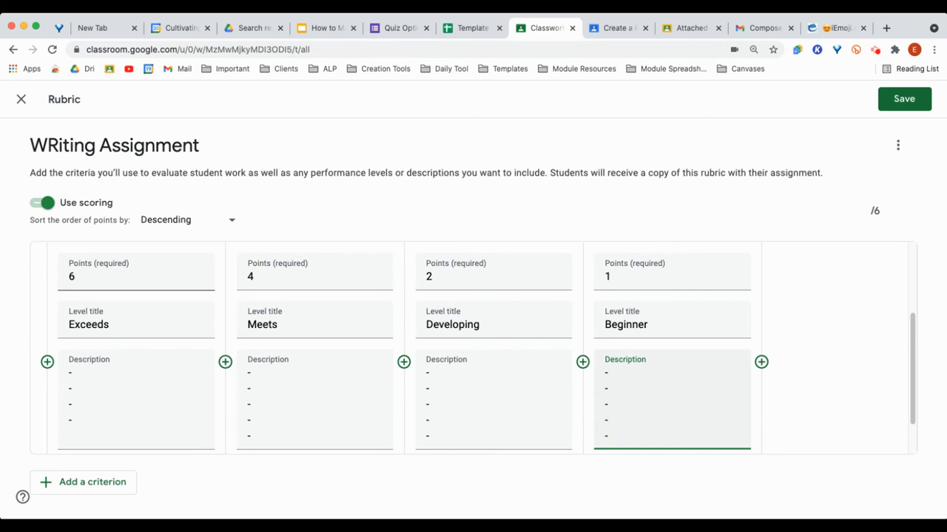
# Add a second criterion titled "Sentence Structure" with the description "What is expected".
pyautogui.scroll(4, 477, 348)
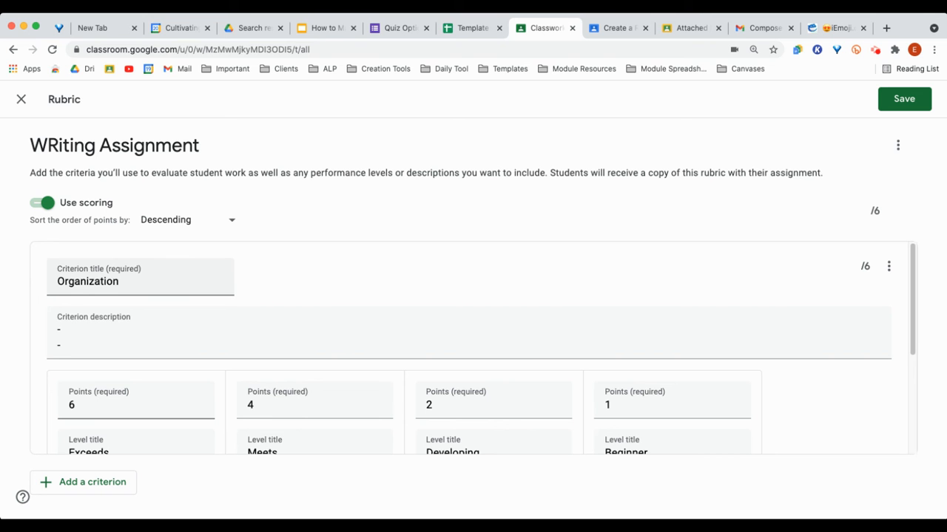
pyautogui.scroll(-3, 468, 347)
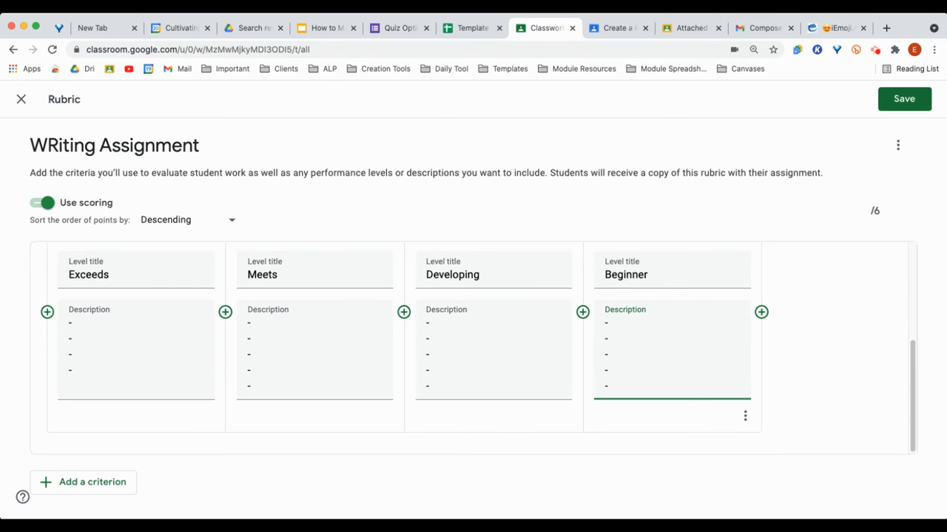
pyautogui.click(47, 481)
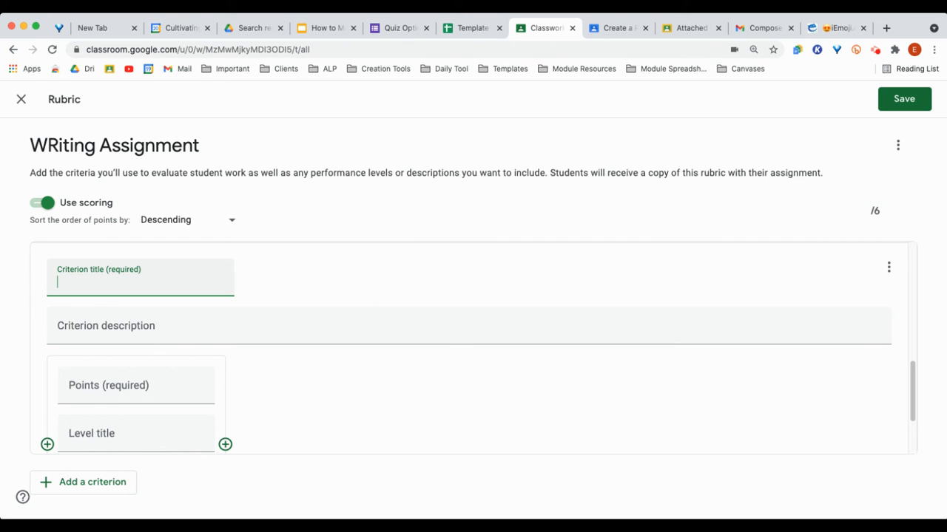
pyautogui.write('Stu')
pyautogui.press('BackSpace')
pyautogui.press('BackSpace')
pyautogui.write('entence S')
pyautogui.write('rtuc')
pyautogui.press('BackSpace')
pyautogui.press('BackSpace')
pyautogui.press('BackSpace')
pyautogui.write('ucture')
pyautogui.click(95, 326)
pyautogui.write('What is expected')
# Set the second criterion's first level to 6 points, titled "Exceeds", with the description "---".
pyautogui.click(134, 391)
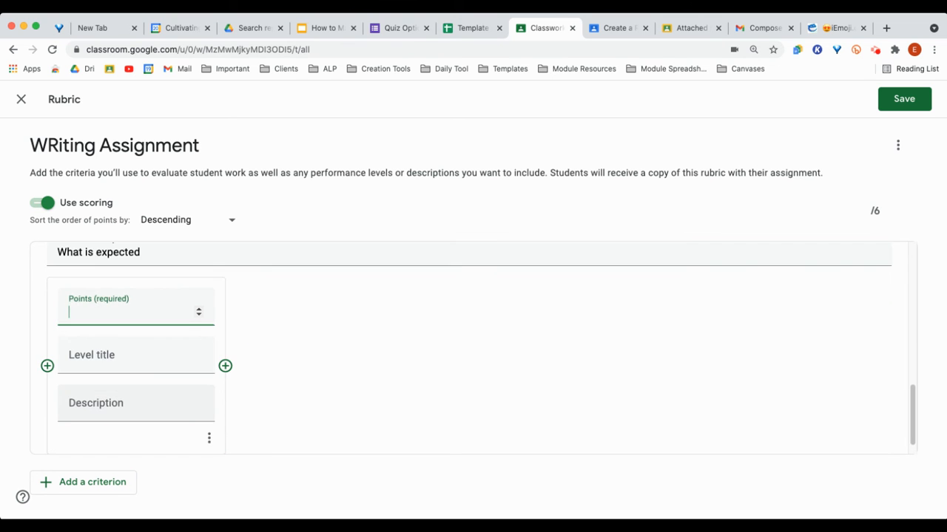
pyautogui.write('6')
pyautogui.press('Tab')
pyautogui.write('Exceeds')
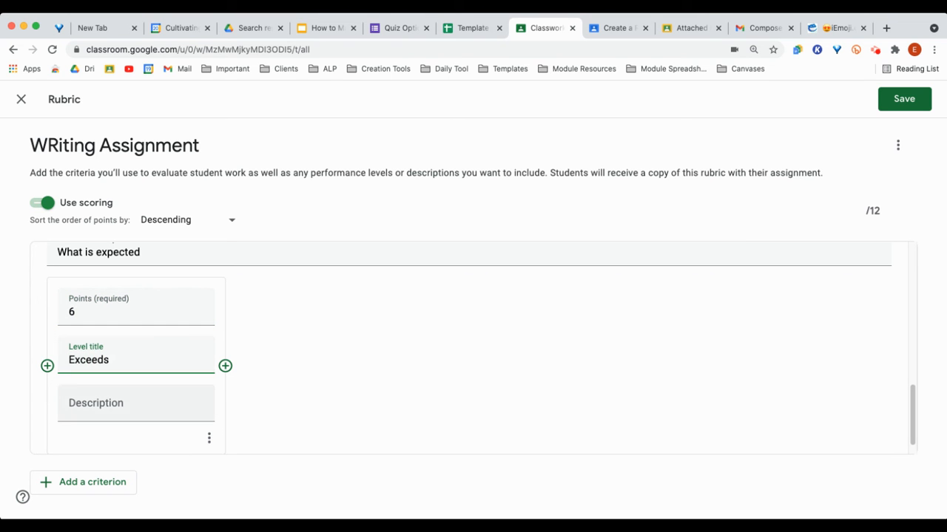
pyautogui.press('Tab')
pyautogui.write('---')
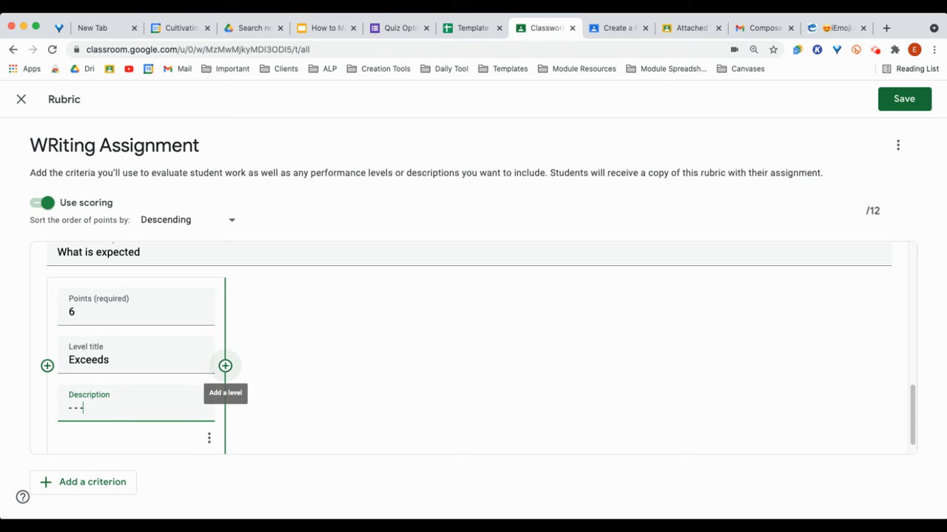
pyautogui.click(225, 365)
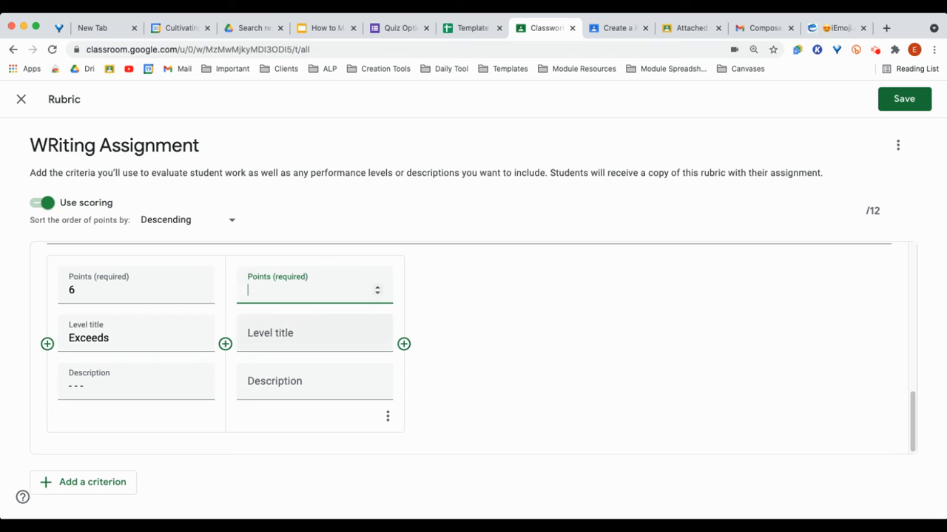
pyautogui.click(387, 417)
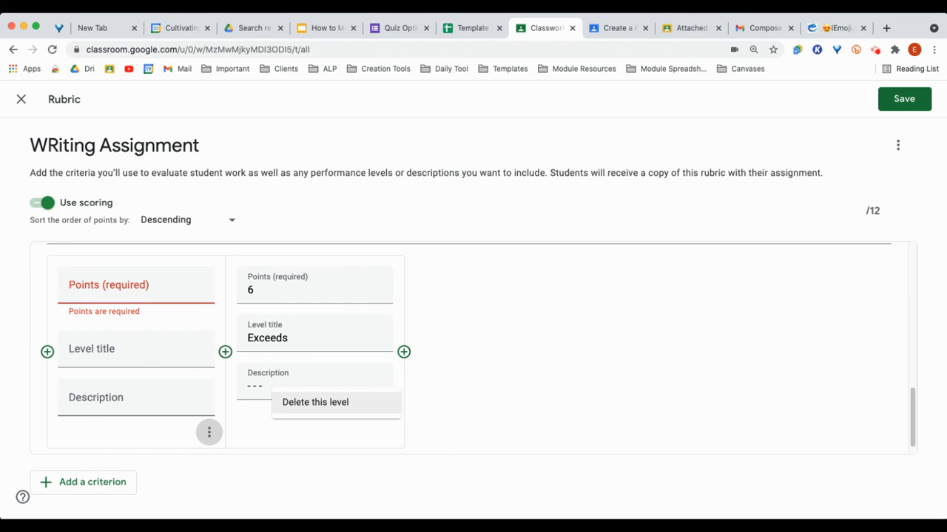
pyautogui.click(315, 403)
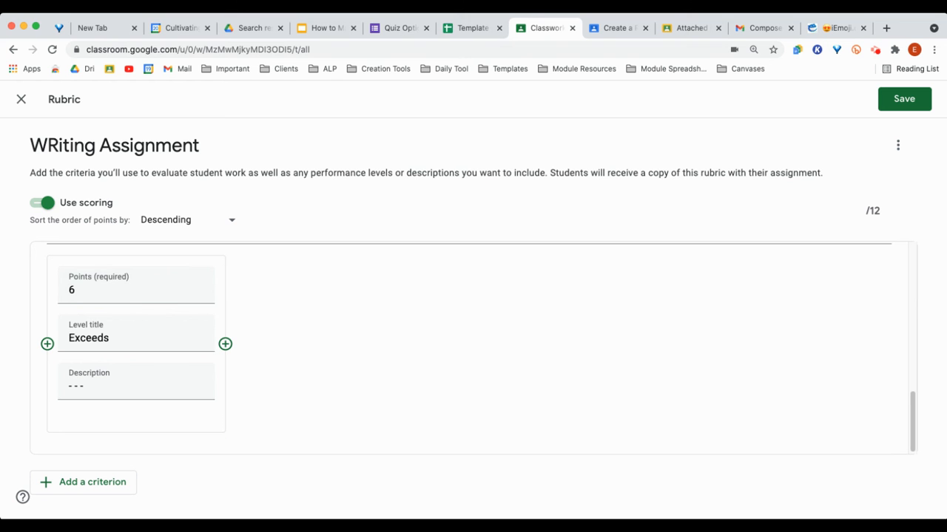
# Delete the Sentence Structure criterion from the rubric.
pyautogui.scroll(5, 473, 348)
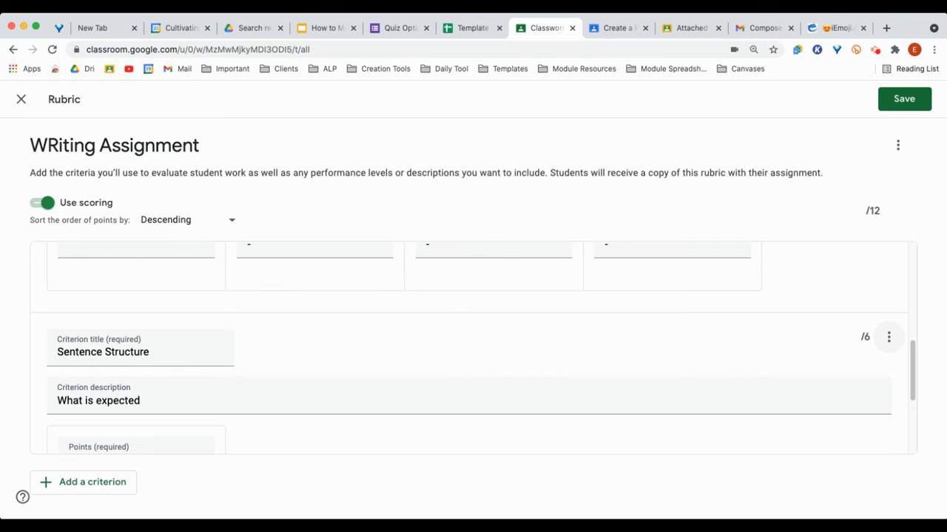
pyautogui.click(889, 336)
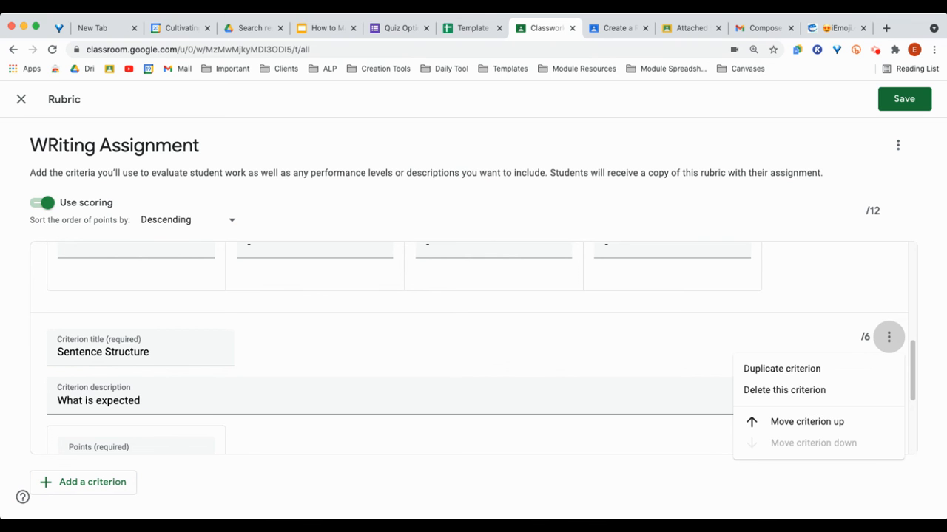
pyautogui.click(784, 390)
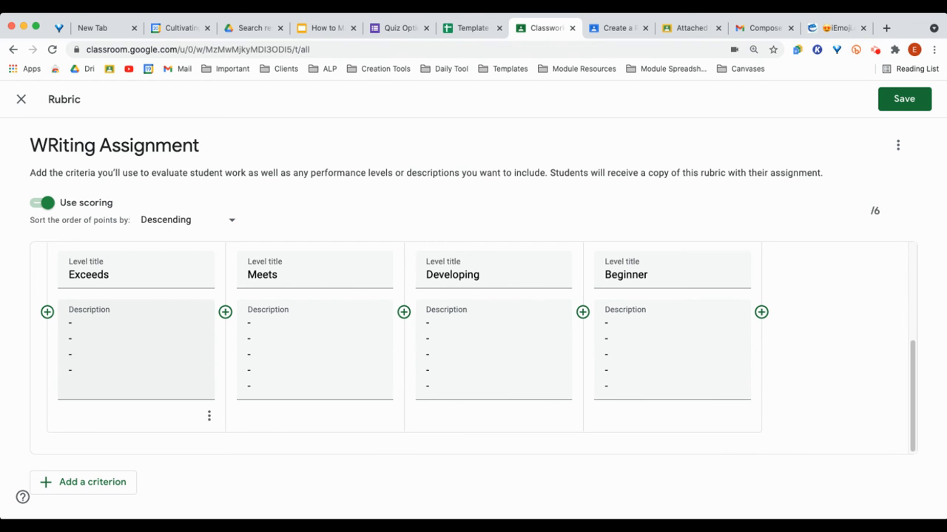
# Duplicate the Organization criterion with all its levels and title the copy "Sentence STructure".
pyautogui.scroll(3, 474, 347)
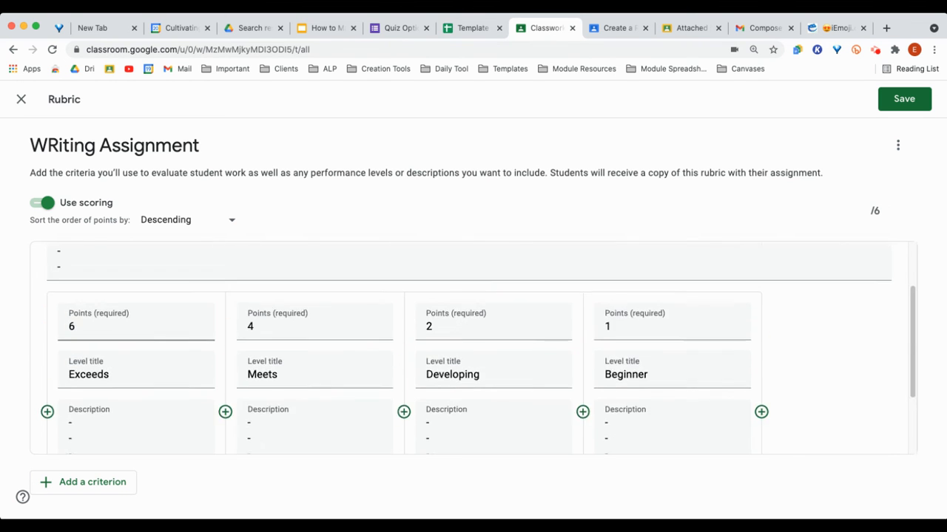
pyautogui.click(888, 267)
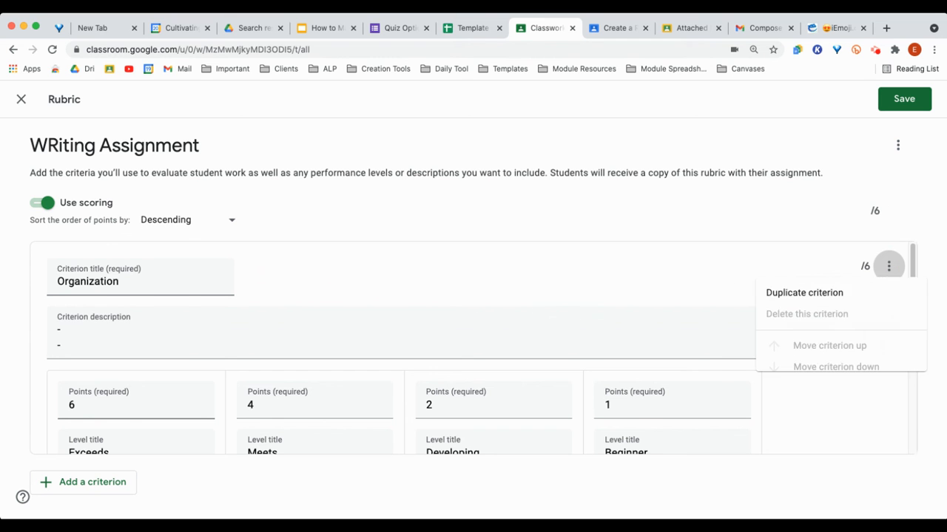
pyautogui.click(782, 297)
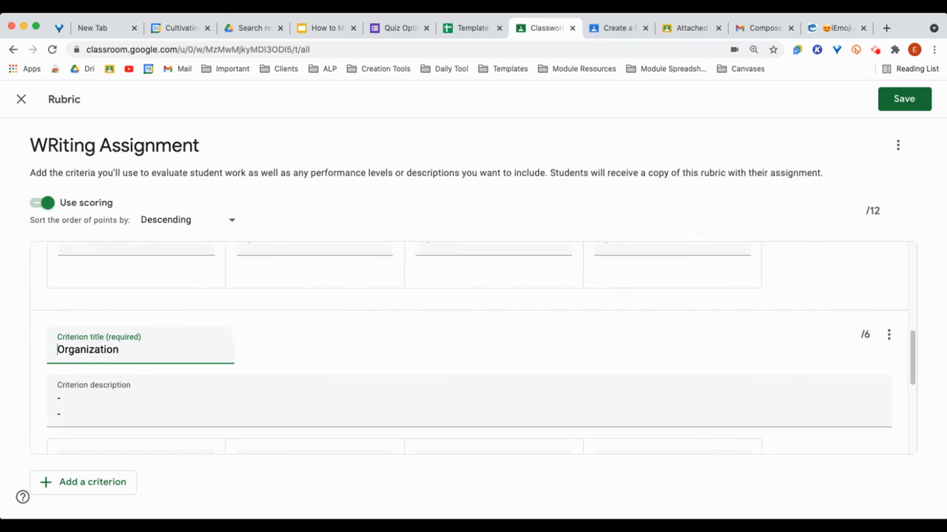
pyautogui.doubleClick(80, 282)
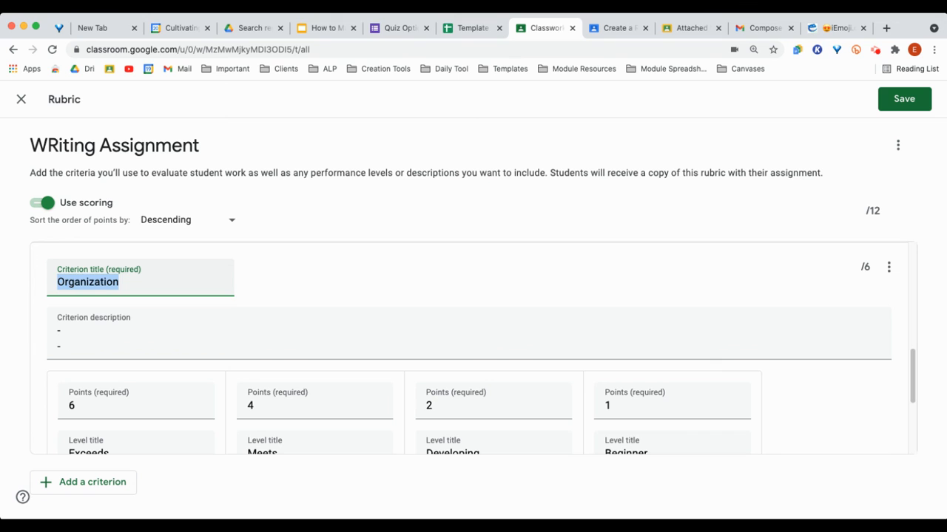
pyautogui.write('Sentence STrutur')
pyautogui.press('BackSpace')
pyautogui.press('BackSpace')
pyautogui.press('BackSpace')
pyautogui.write('cture')
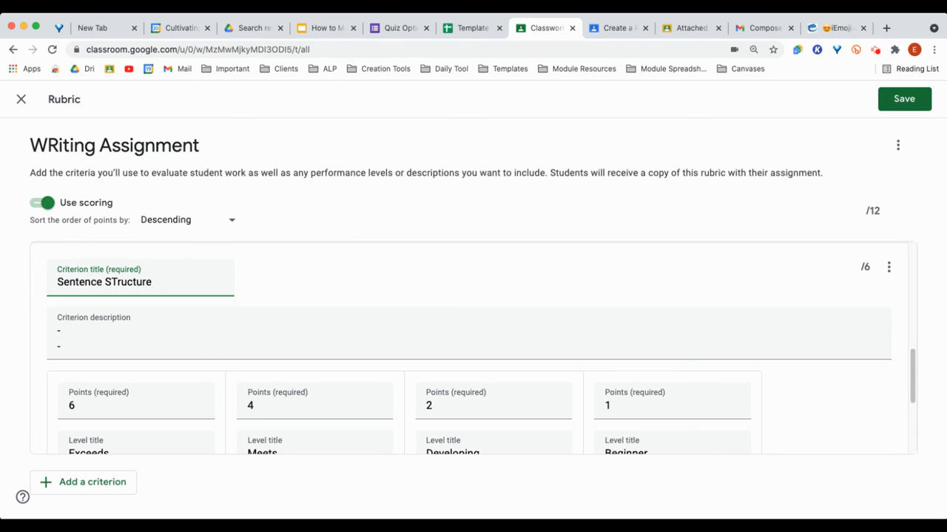
# Duplicate the Sentence STructure criterion and title the copy "Accuracy".
pyautogui.click(888, 266)
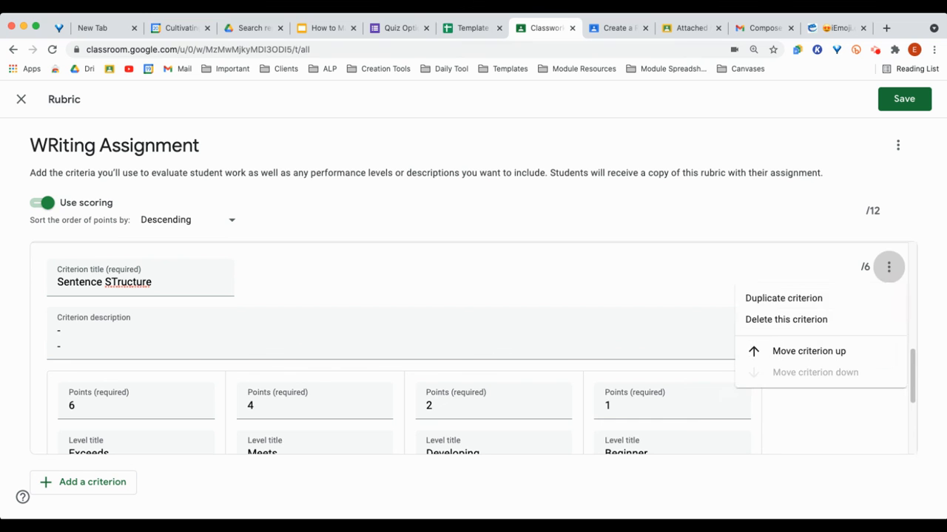
pyautogui.click(782, 299)
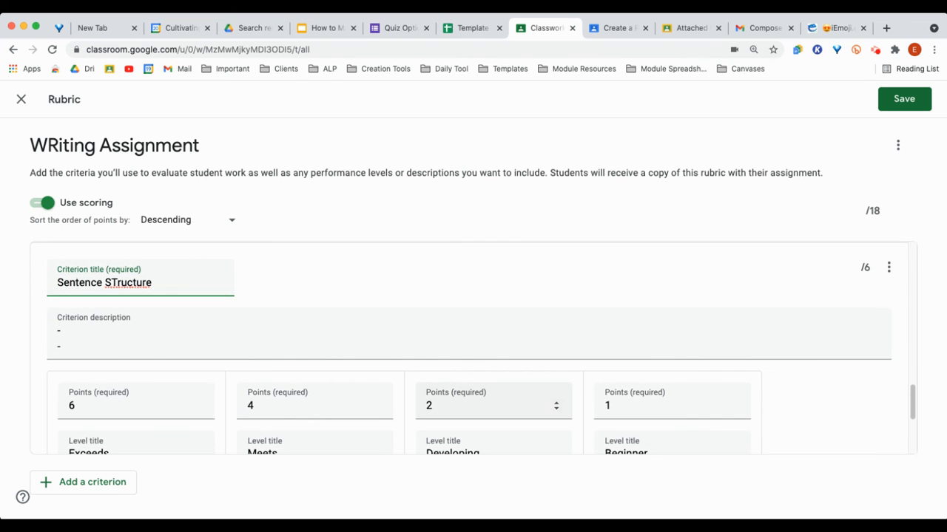
pyautogui.scroll(-3, 314, 332)
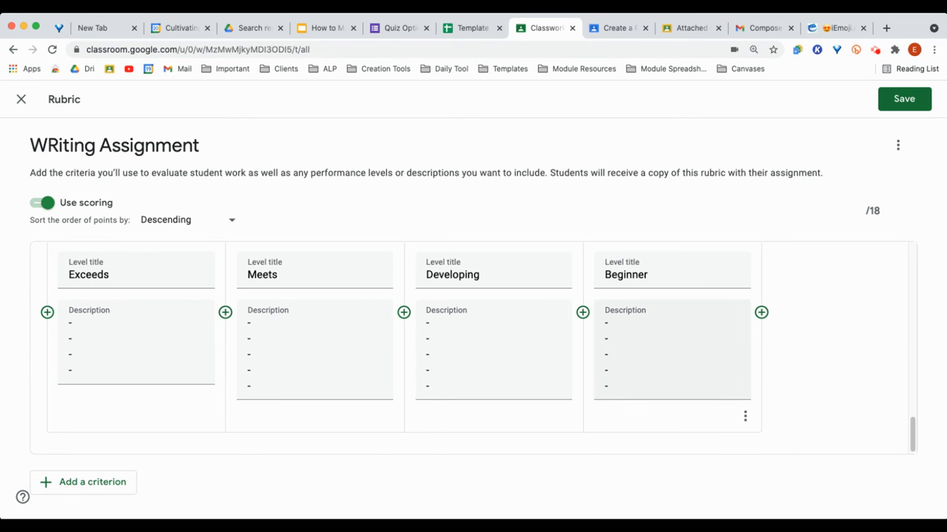
pyautogui.scroll(3, 314, 347)
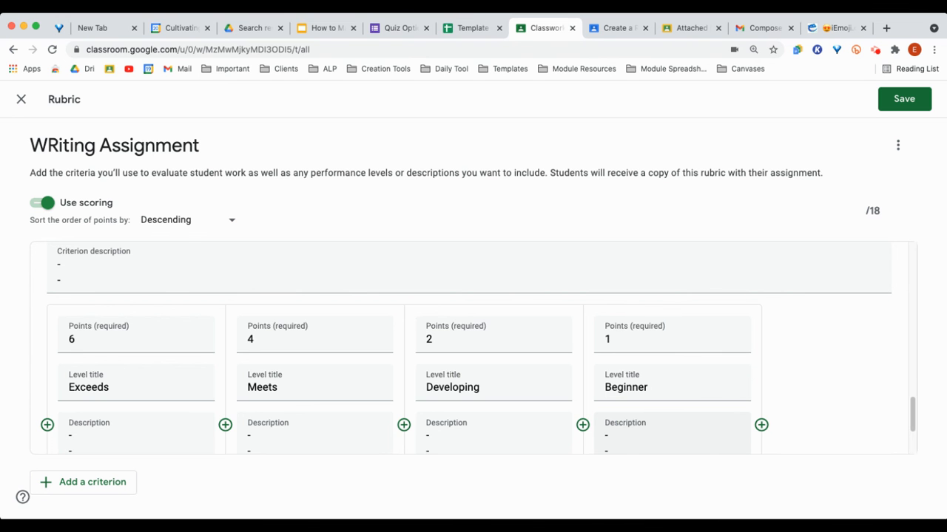
pyautogui.scroll(4, 314, 354)
pyautogui.scroll(-2, 315, 355)
pyautogui.scroll(1, 314, 356)
pyautogui.scroll(-6, 314, 356)
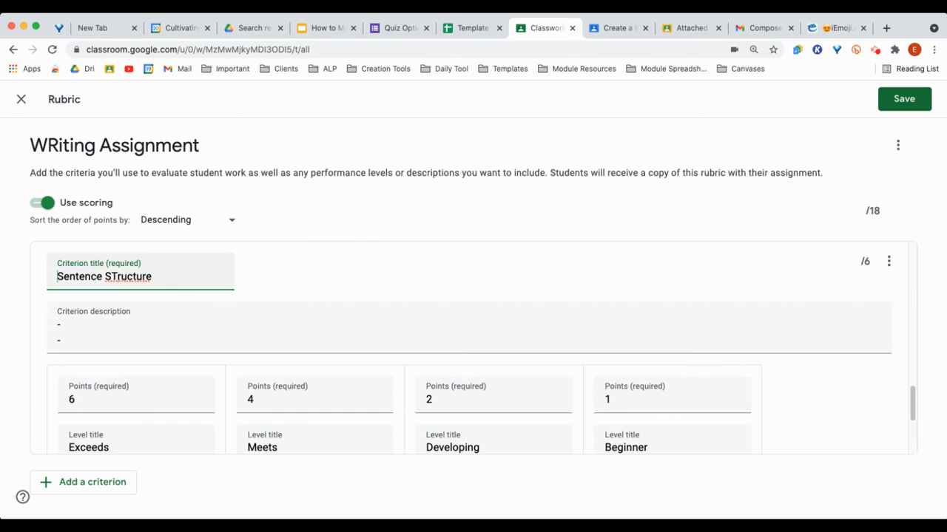
pyautogui.press('super+a')
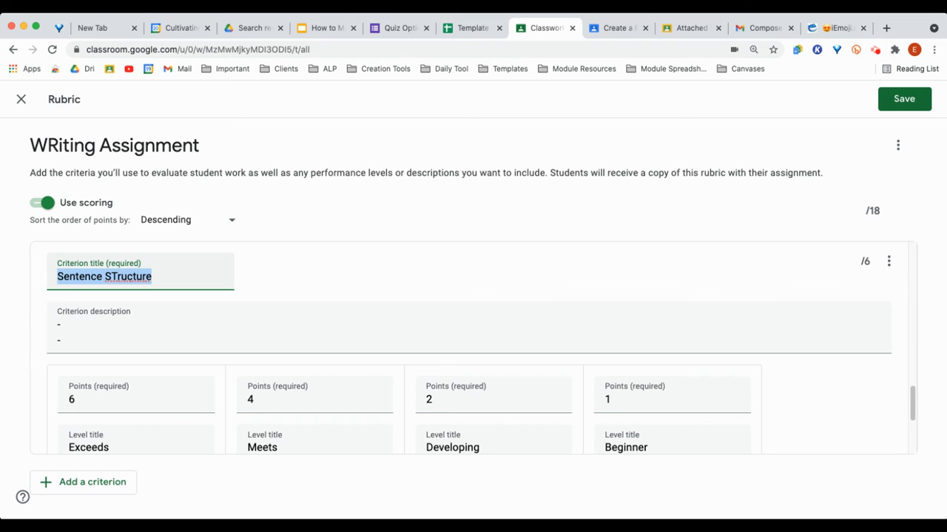
pyautogui.write('Accuracy')
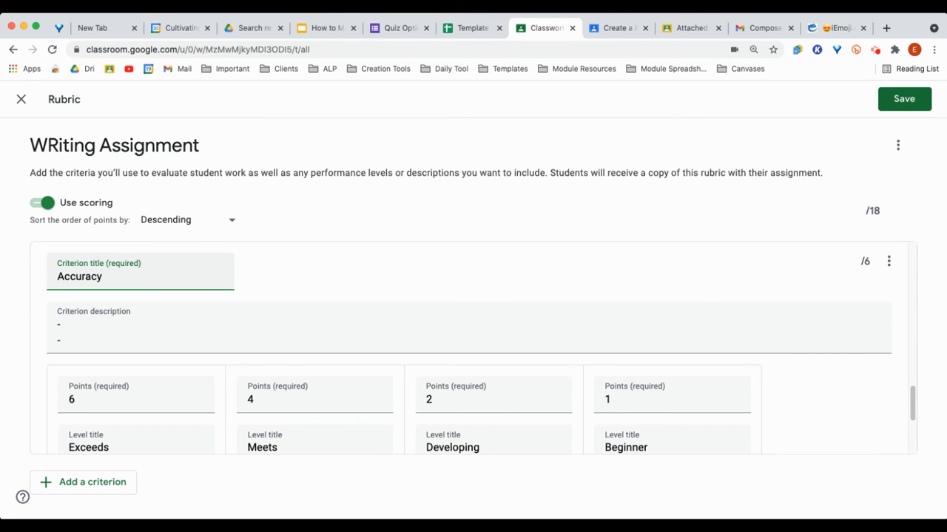
# Check the rubric's criteria and save the rubric to the assignment.
pyautogui.scroll(-3, 473, 347)
pyautogui.scroll(-1, 474, 347)
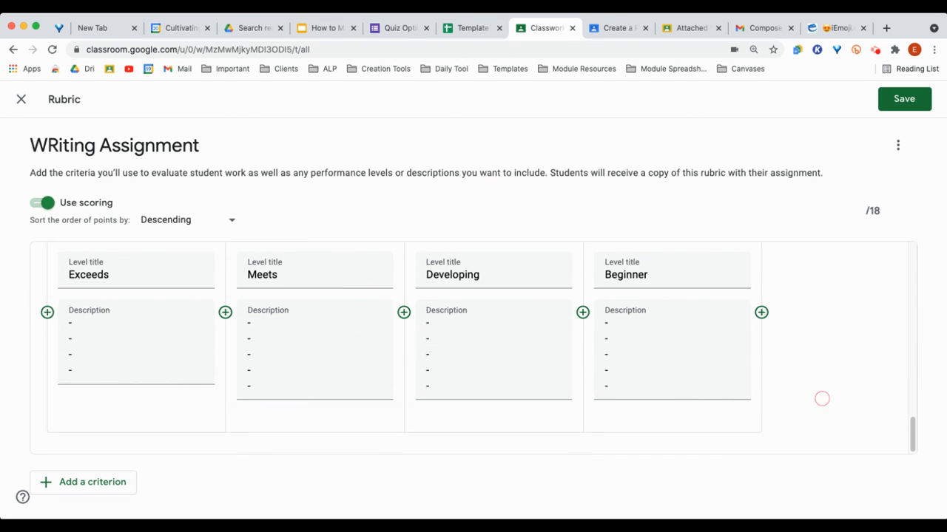
pyautogui.scroll(5, 473, 348)
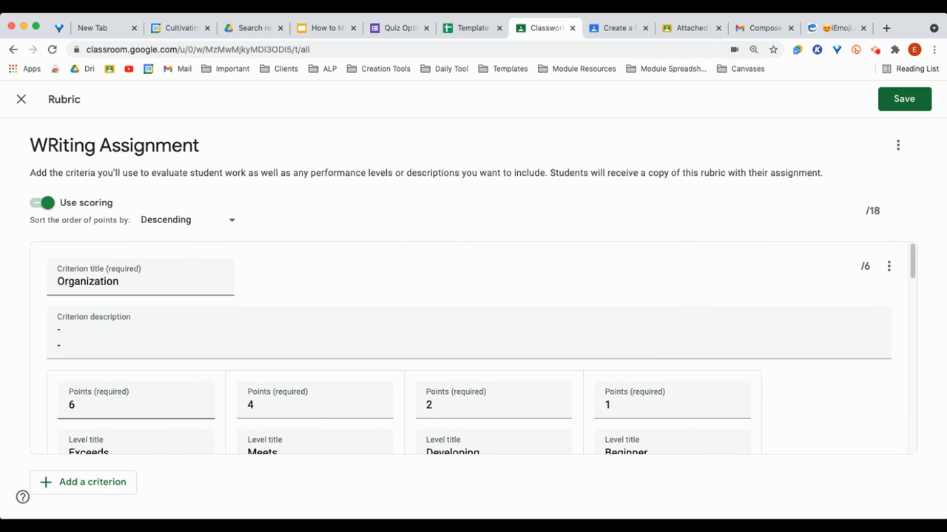
pyautogui.click(904, 98)
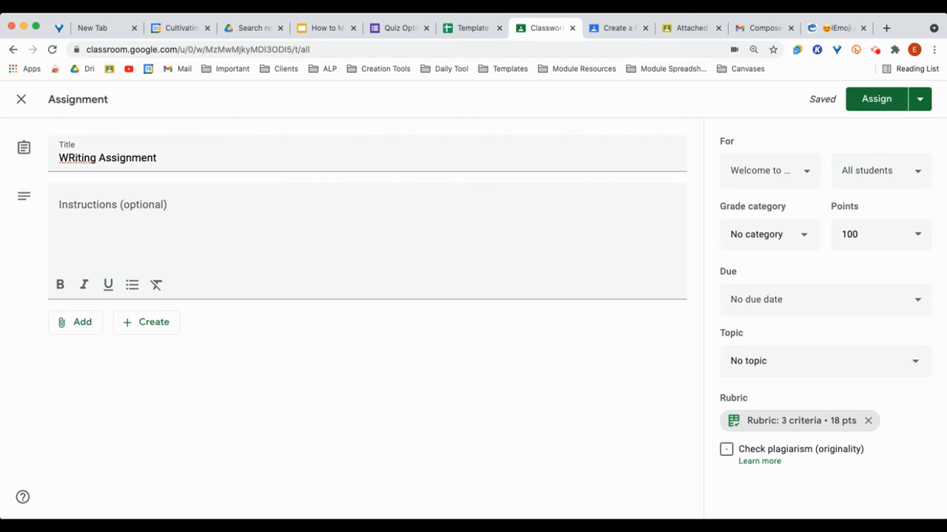
# Open the rubric attached to the assignment, review all its criteria and levels, and return to the assignment.
pyautogui.click(801, 421)
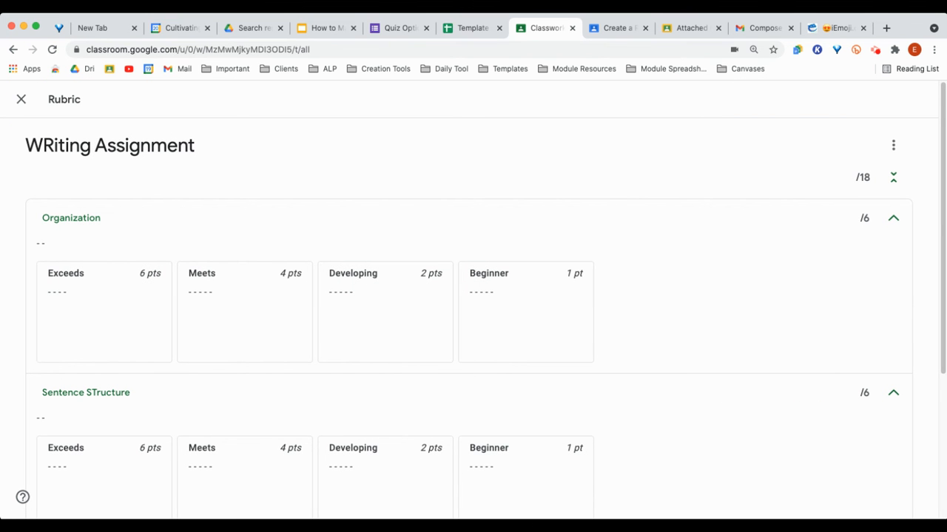
pyautogui.scroll(-5, 473, 296)
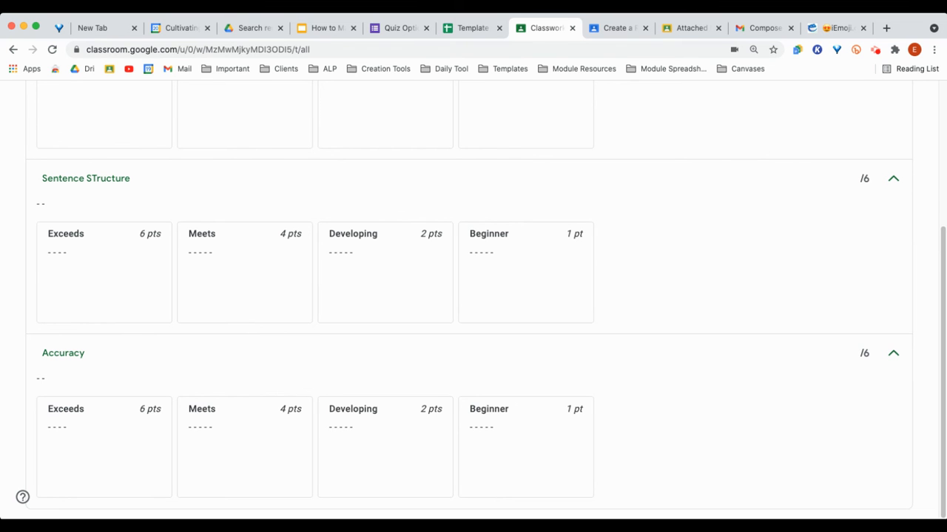
pyautogui.scroll(5, 473, 296)
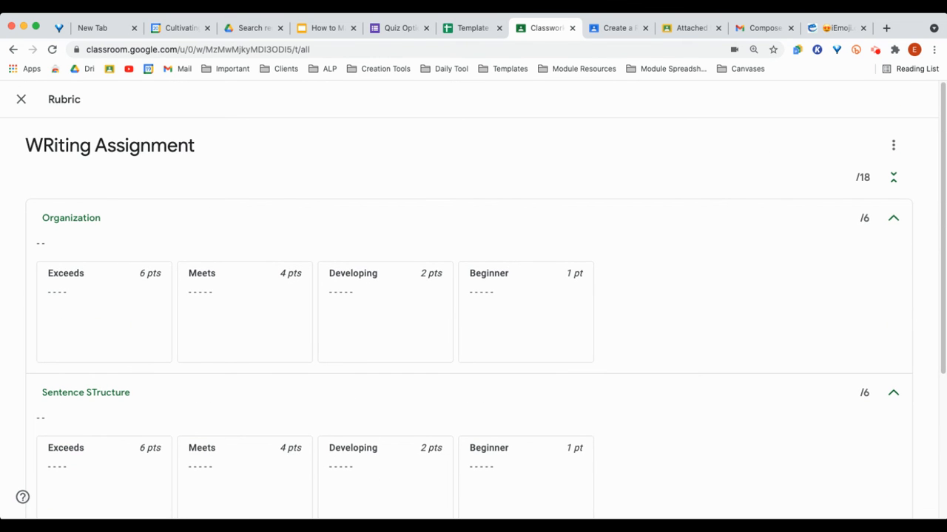
pyautogui.click(22, 99)
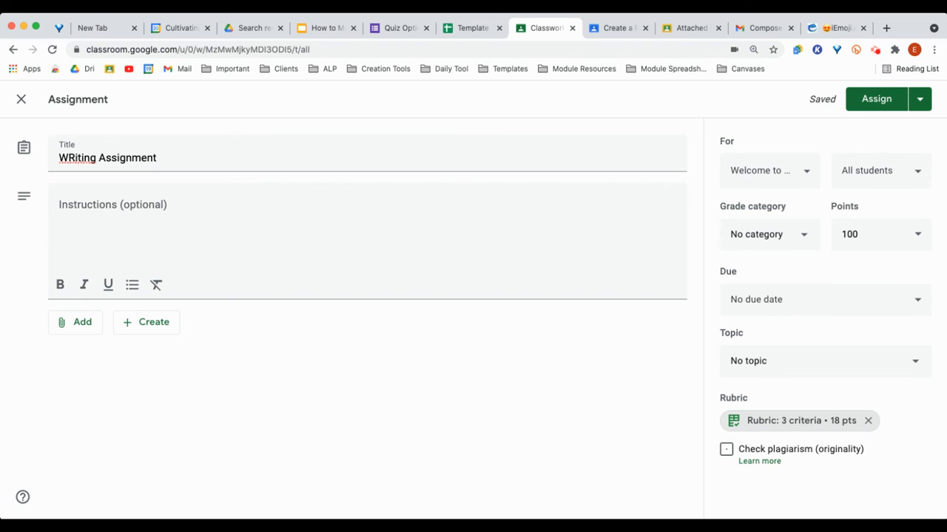
# Create a new Google Docs attachment for the assignment and name the document "Essay".
pyautogui.click(146, 321)
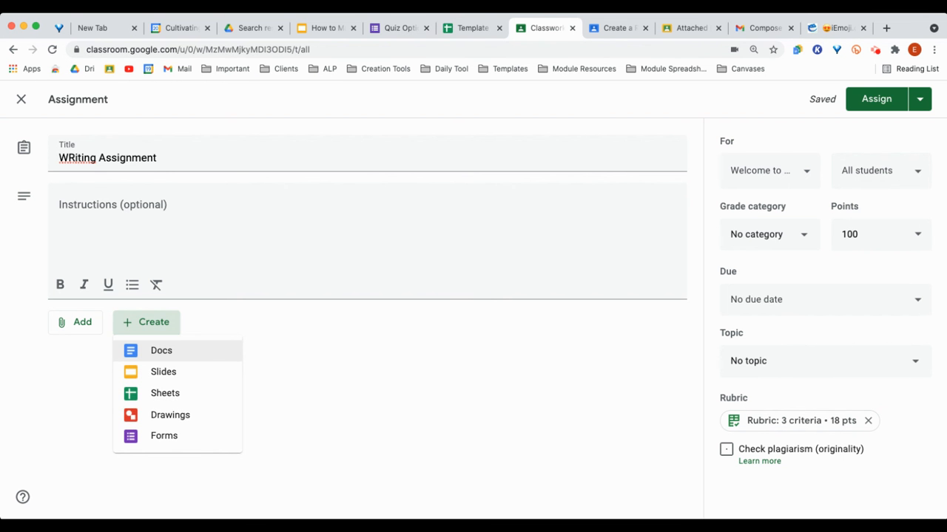
pyautogui.click(161, 351)
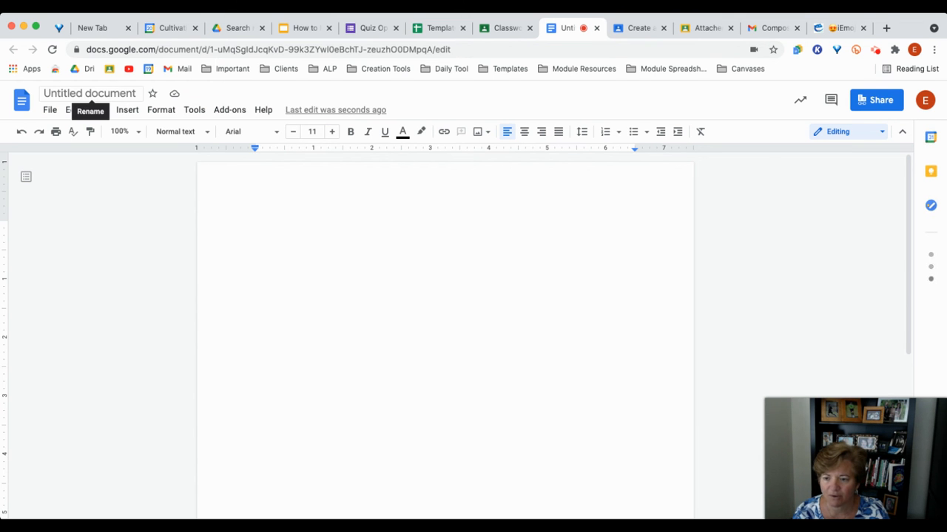
pyautogui.click(89, 93)
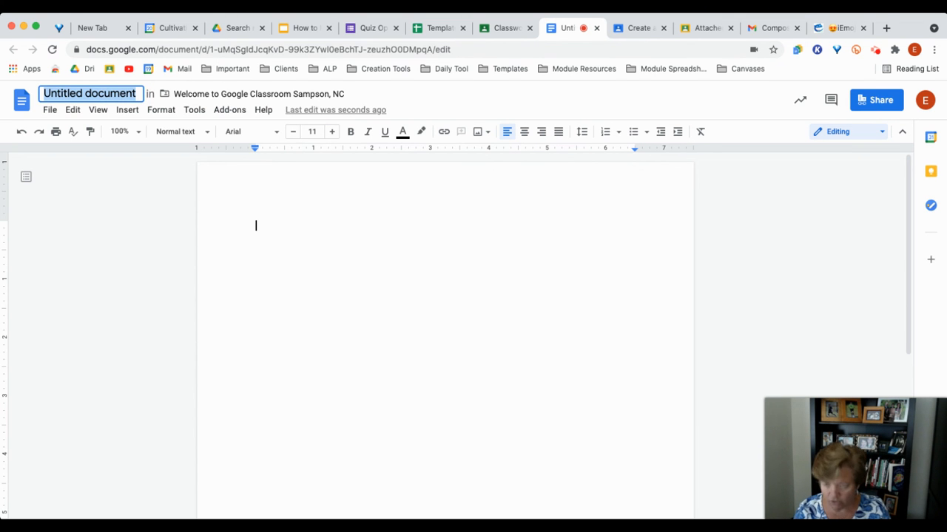
pyautogui.write('Essay')
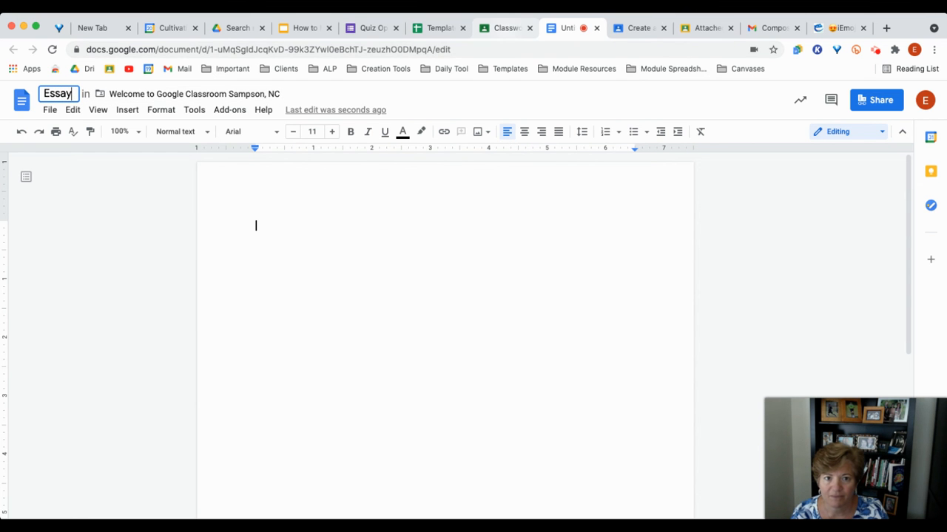
# Back in Google Classroom, set the attached document to make a copy for each student and assign the assignment.
pyautogui.click(505, 27)
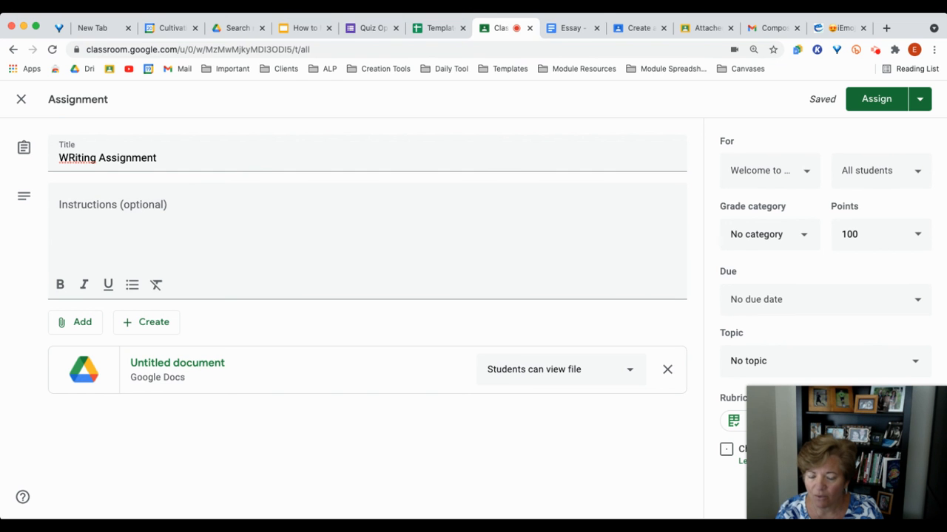
pyautogui.click(630, 370)
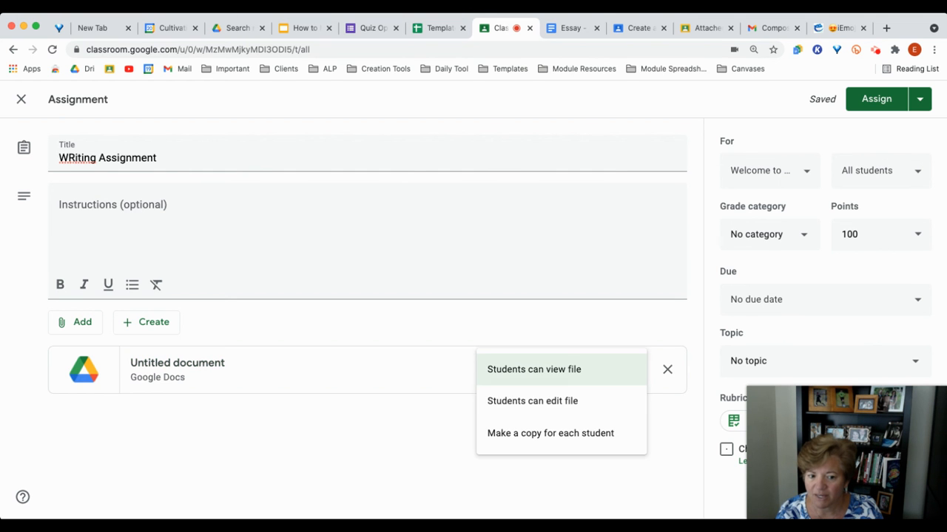
pyautogui.click(550, 433)
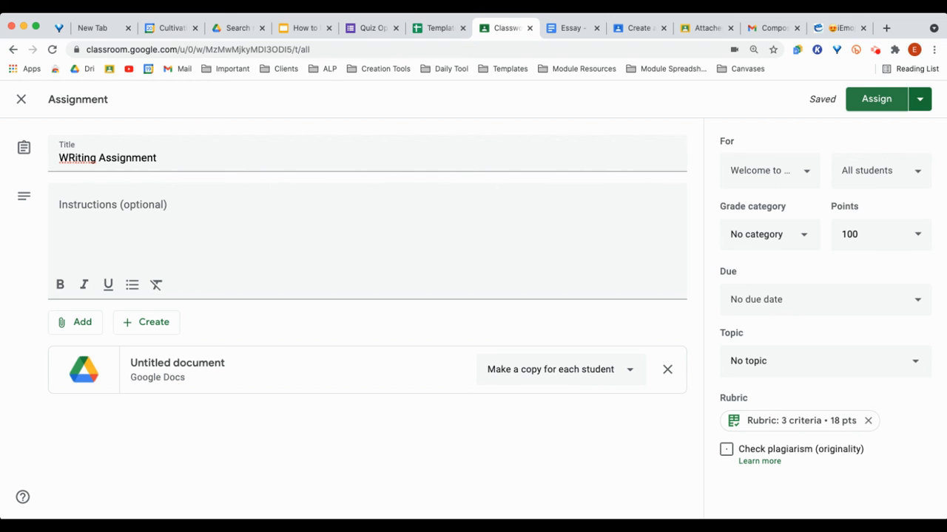
pyautogui.click(876, 99)
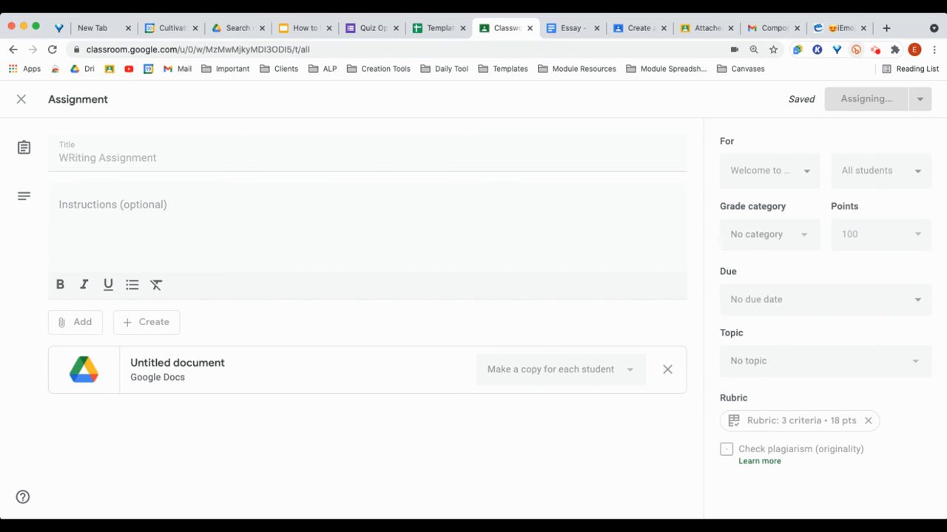